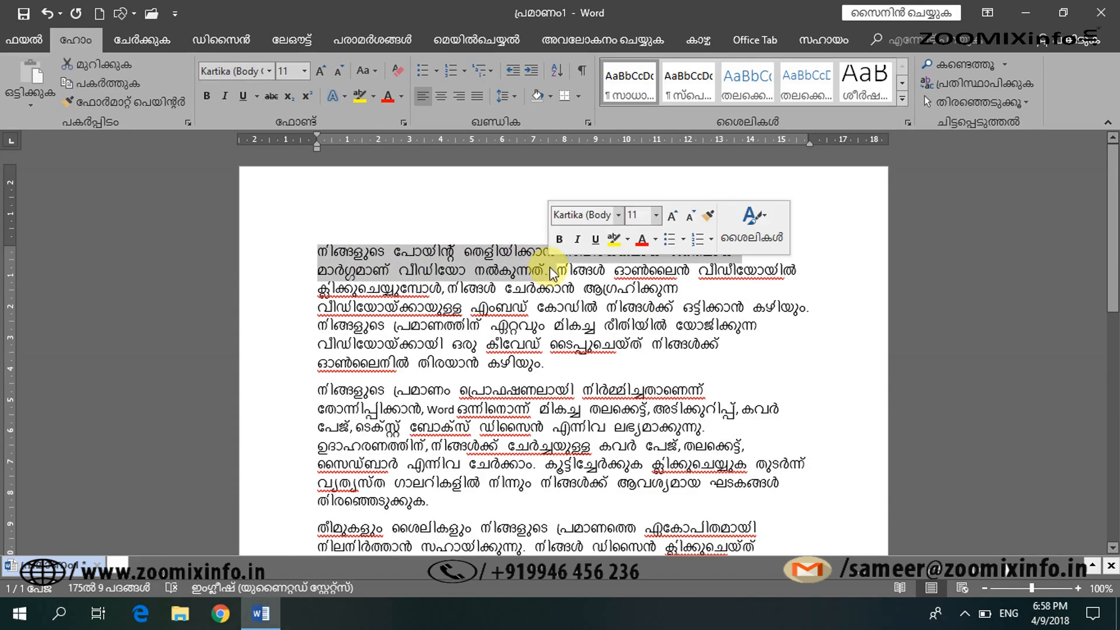
left_click(371, 103)
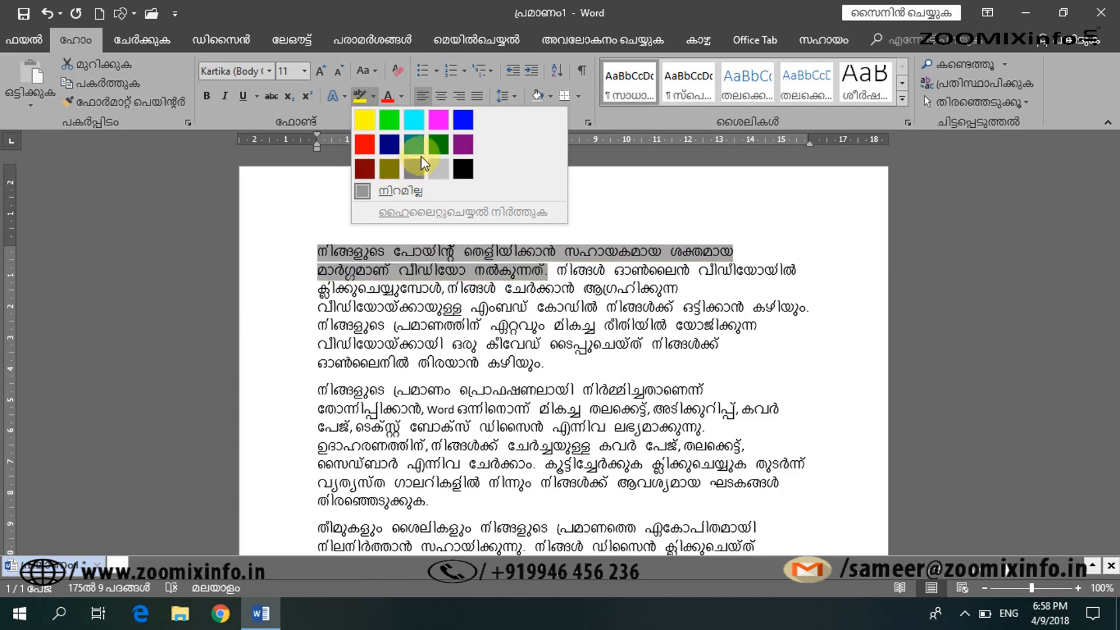
left_click(441, 298)
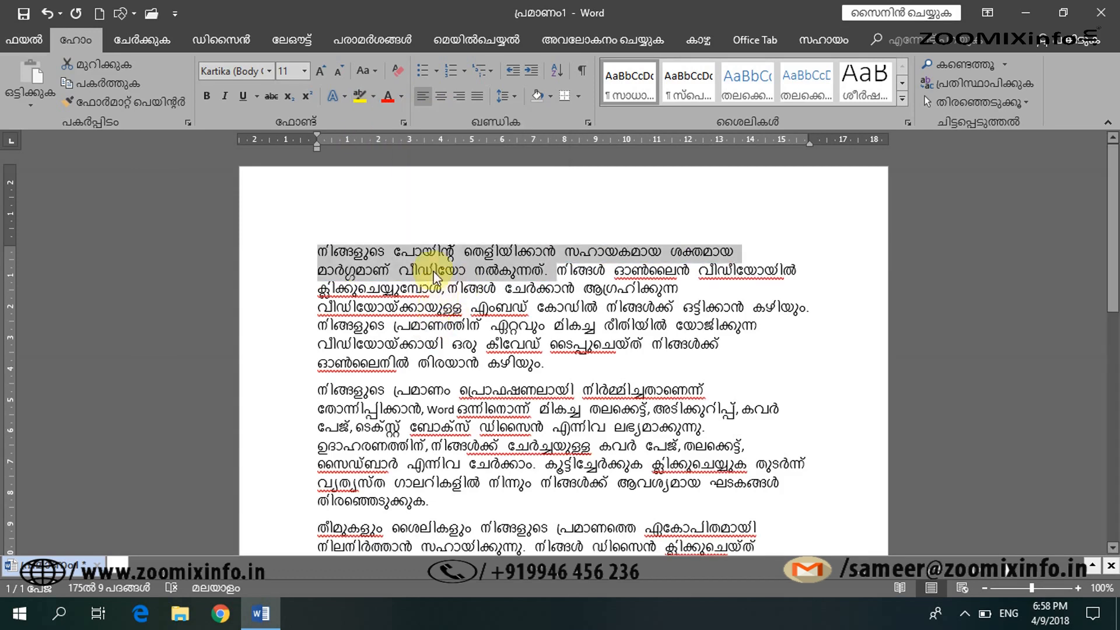
left_click(434, 271)
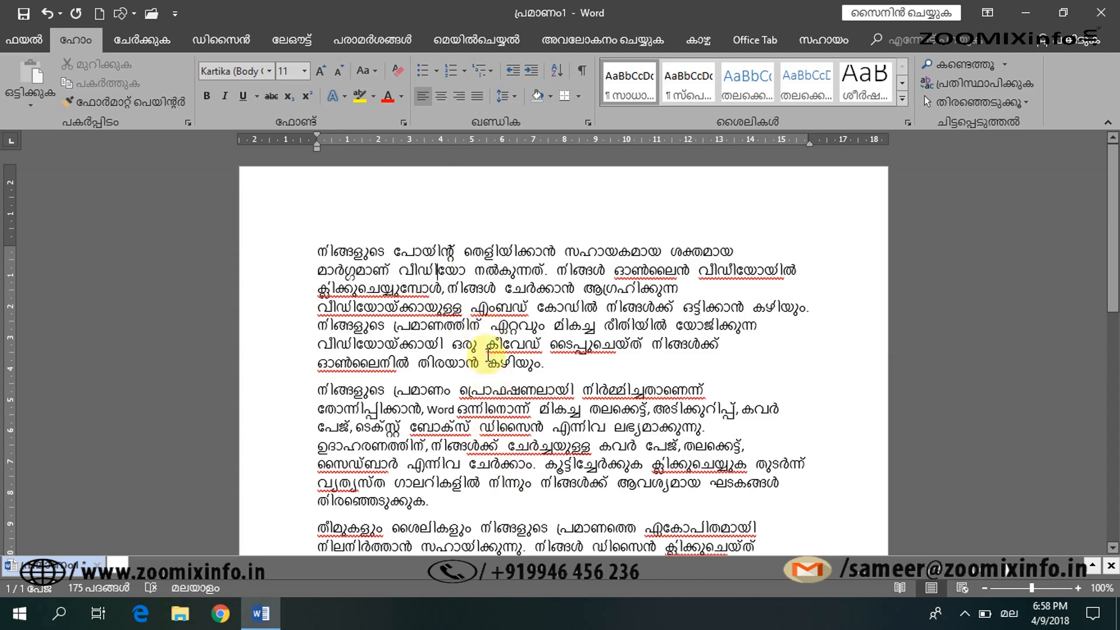
left_click_drag(457, 348, 499, 357)
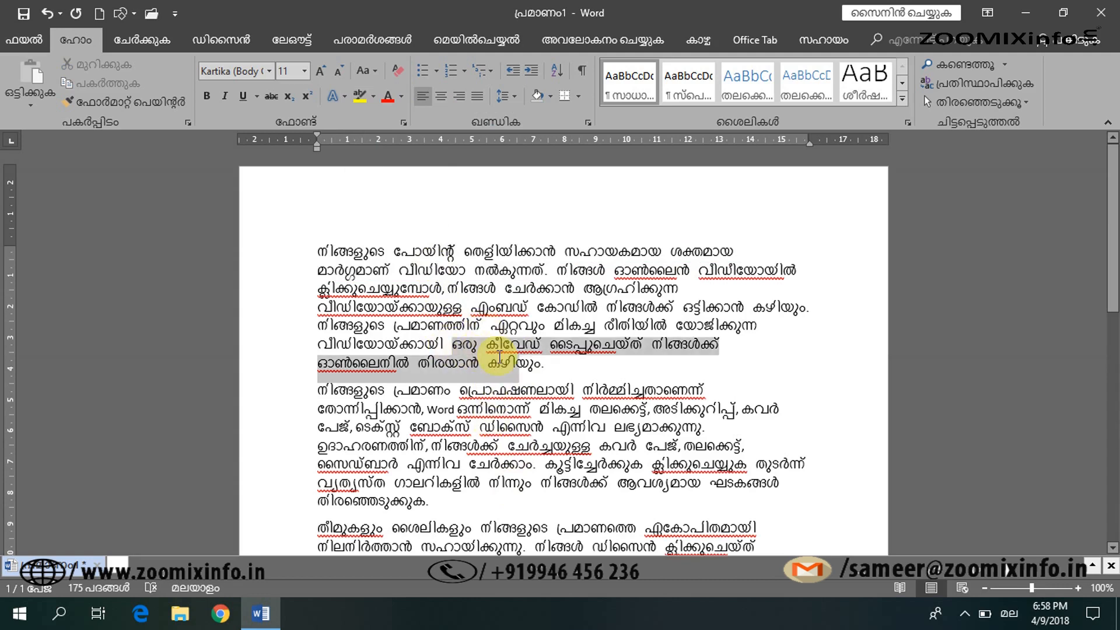
left_click(374, 97)
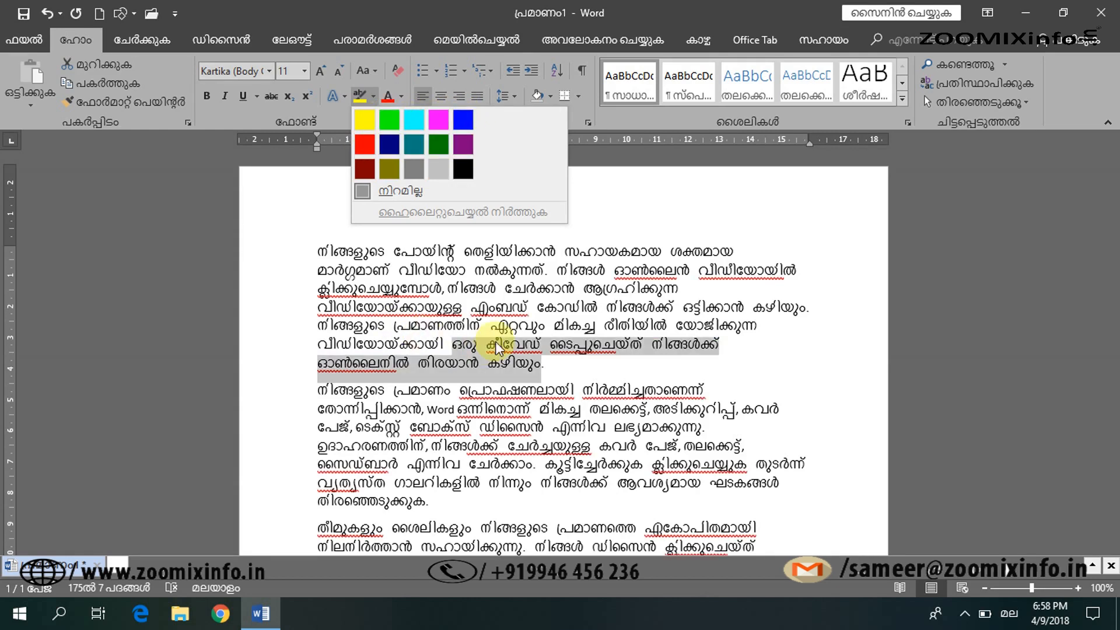
left_click(500, 298)
left_click(443, 292)
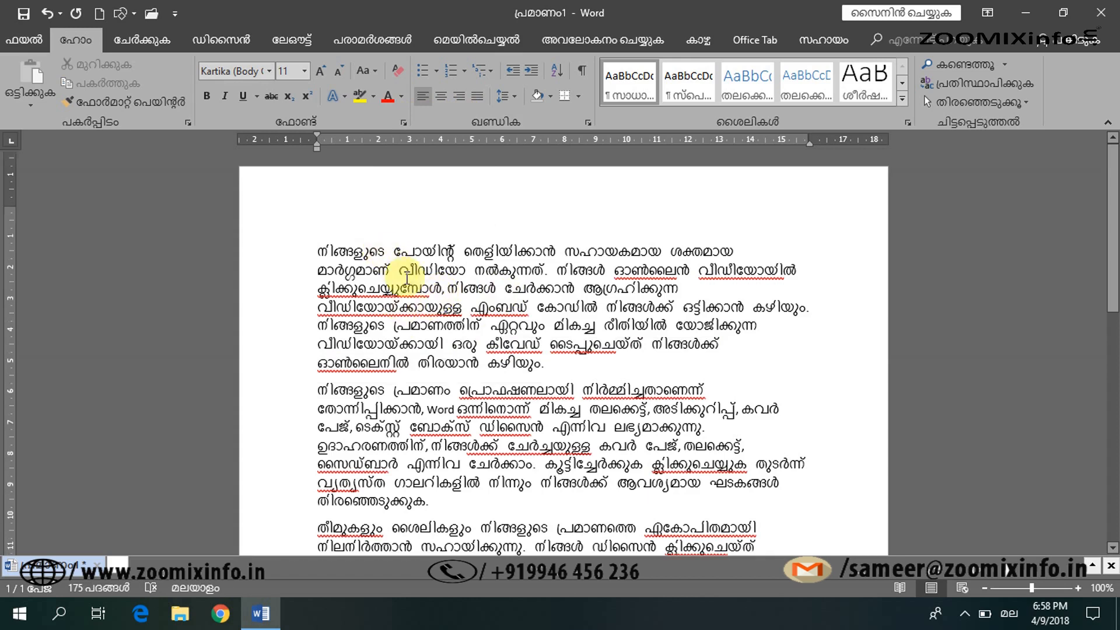
Highlight the first three and a half lines of the opening paragraph in yellow.
scroll(423, 318, "down", 4)
scroll(423, 318, "down", 1)
scroll(513, 338, "up", 6)
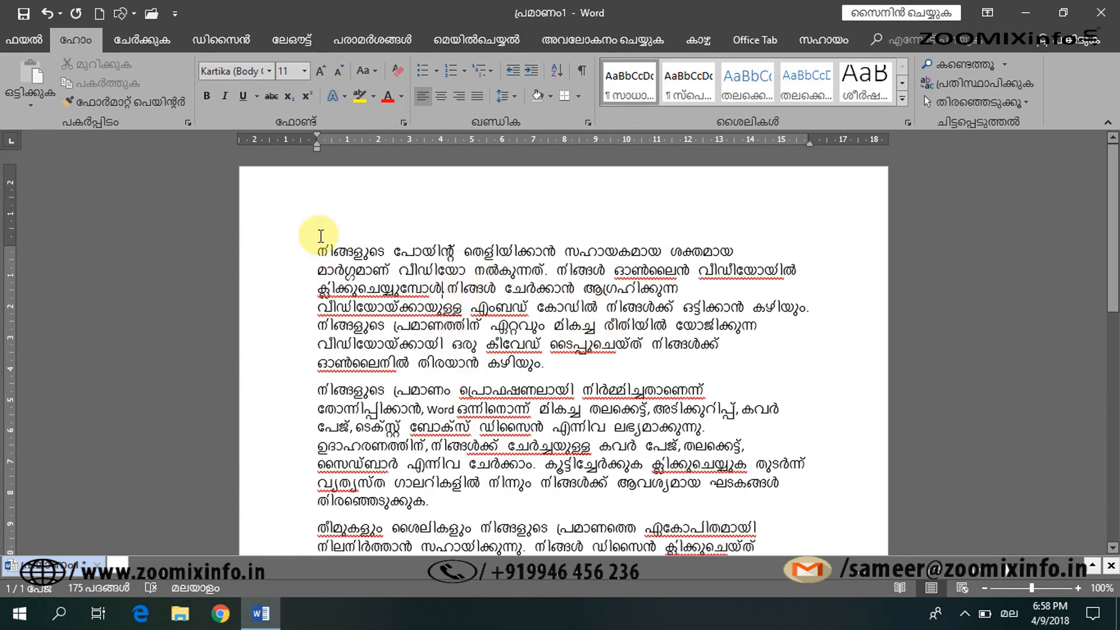
mouse_move(315, 252)
left_mouse_down()
mouse_move(392, 292)
mouse_move(463, 307)
left_mouse_up()
left_click(374, 99)
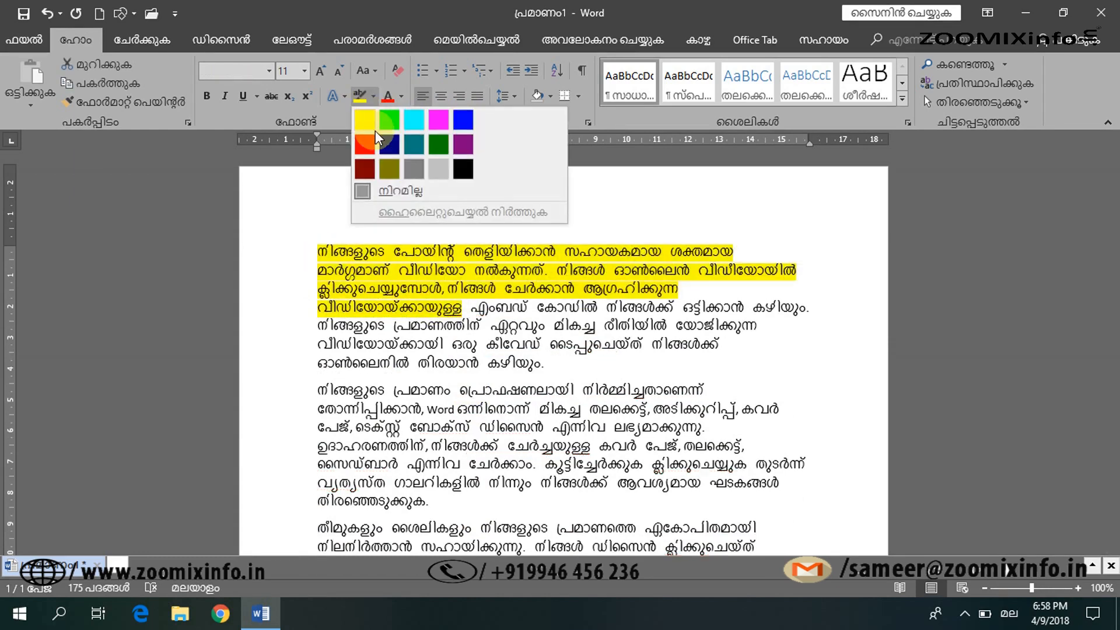
left_click(369, 123)
Highlight the passage from the second word into the third line of the second paragraph in yellow.
scroll(430, 304, "down", 2)
left_click_drag(395, 309, 479, 350)
left_click(374, 101)
left_click(367, 117)
left_click(532, 385)
Remove all text highlighting from the first two paragraphs by setting their highlight to no colour.
left_click_drag(403, 331, 263, 184)
left_click(265, 180)
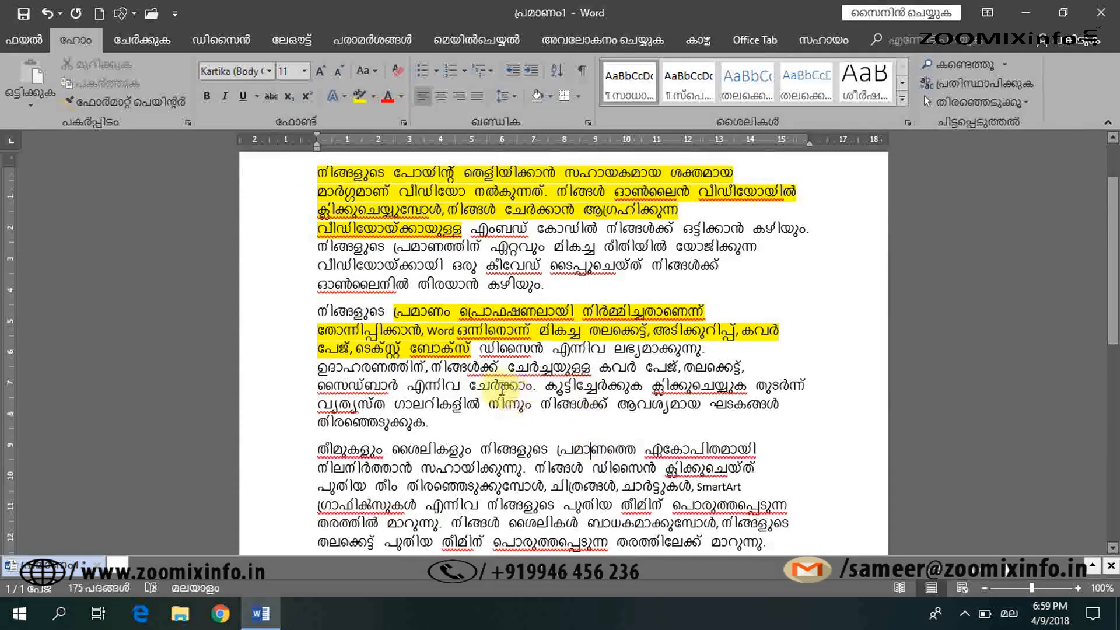
left_click_drag(532, 385, 252, 150)
left_click(366, 99)
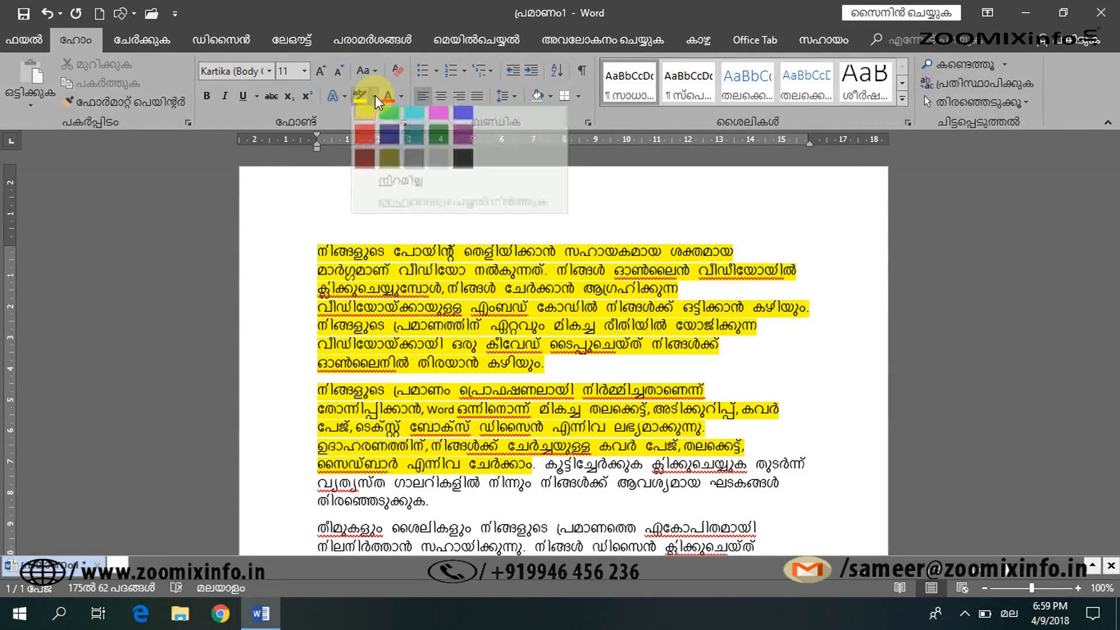
left_click(373, 98)
left_click(393, 190)
left_click(557, 484)
left_click_drag(315, 251, 749, 465)
left_click(373, 100)
left_click(390, 185)
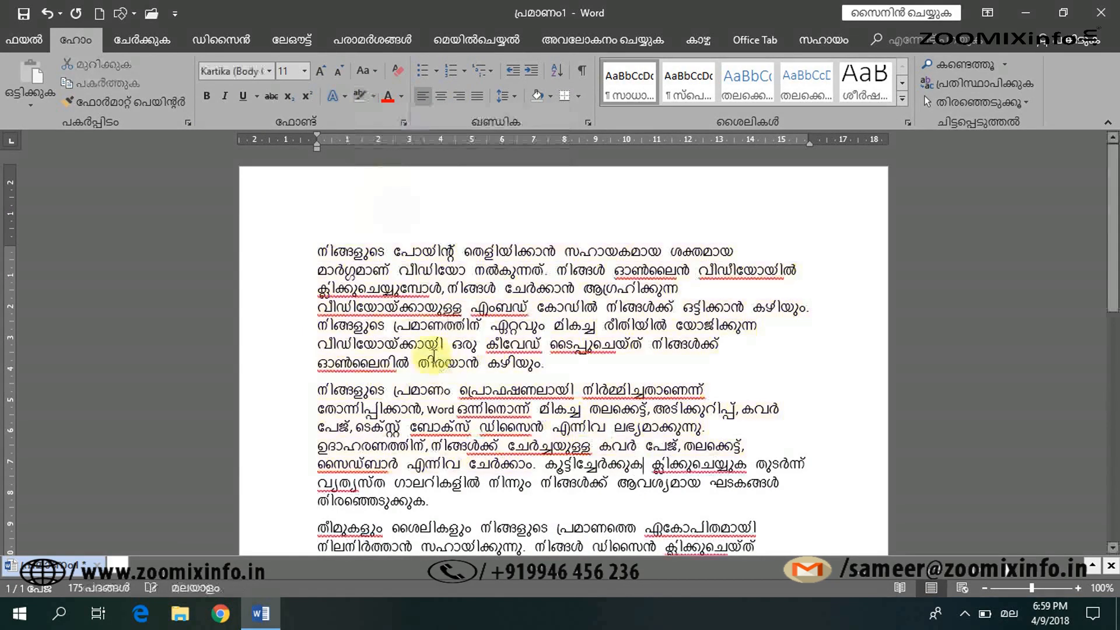
Turn on the highlighter in yellow with no text selected and highlight the first sentence of the document.
left_click(358, 99)
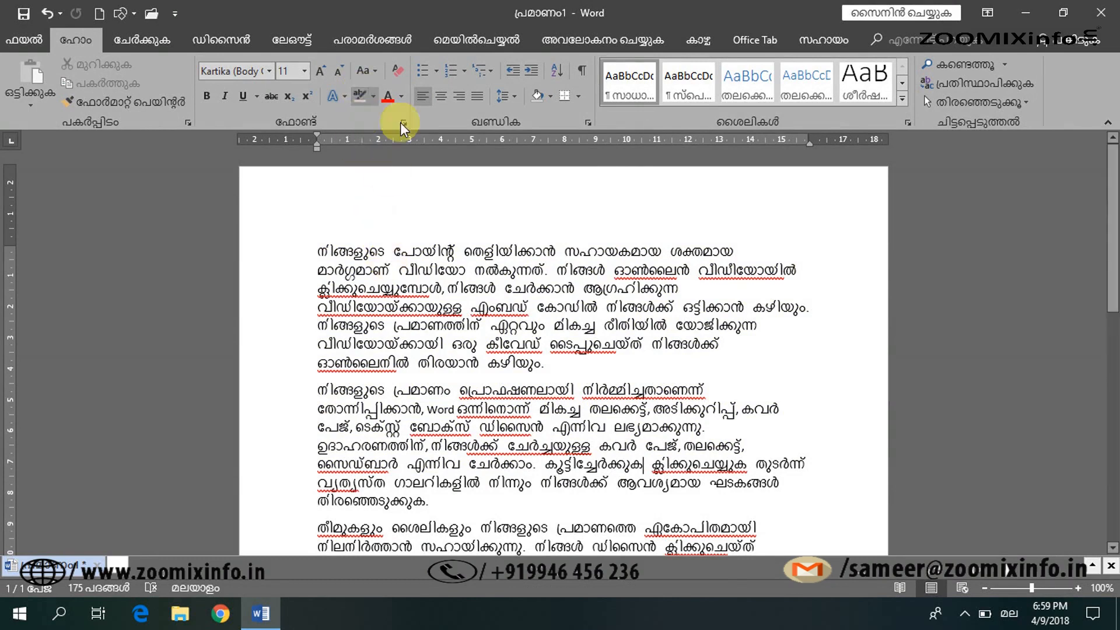
left_click(373, 97)
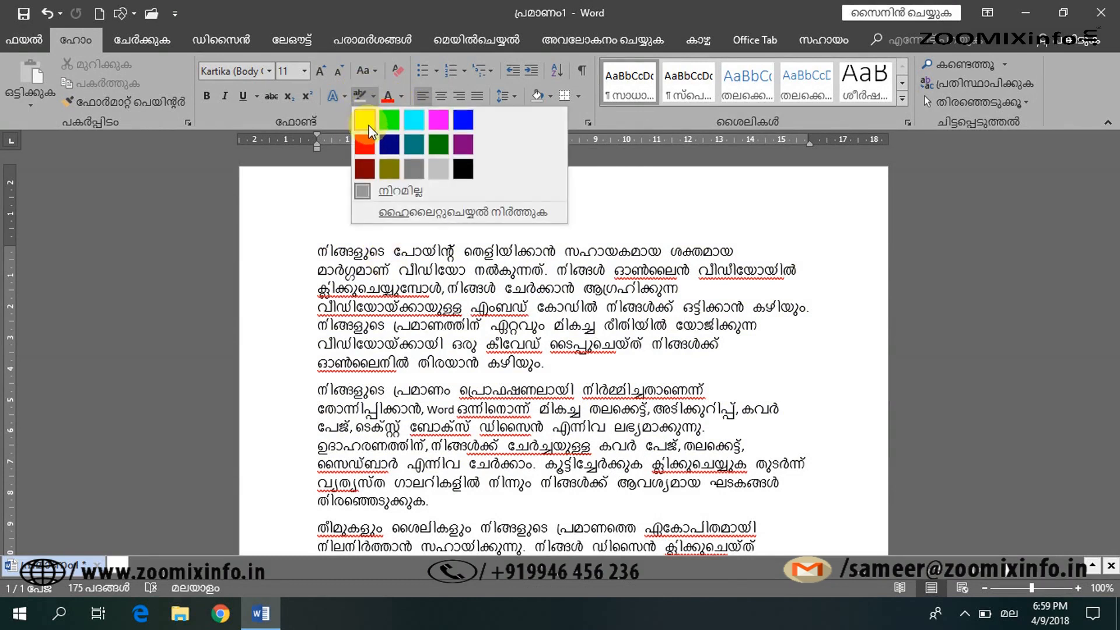
left_click(365, 121)
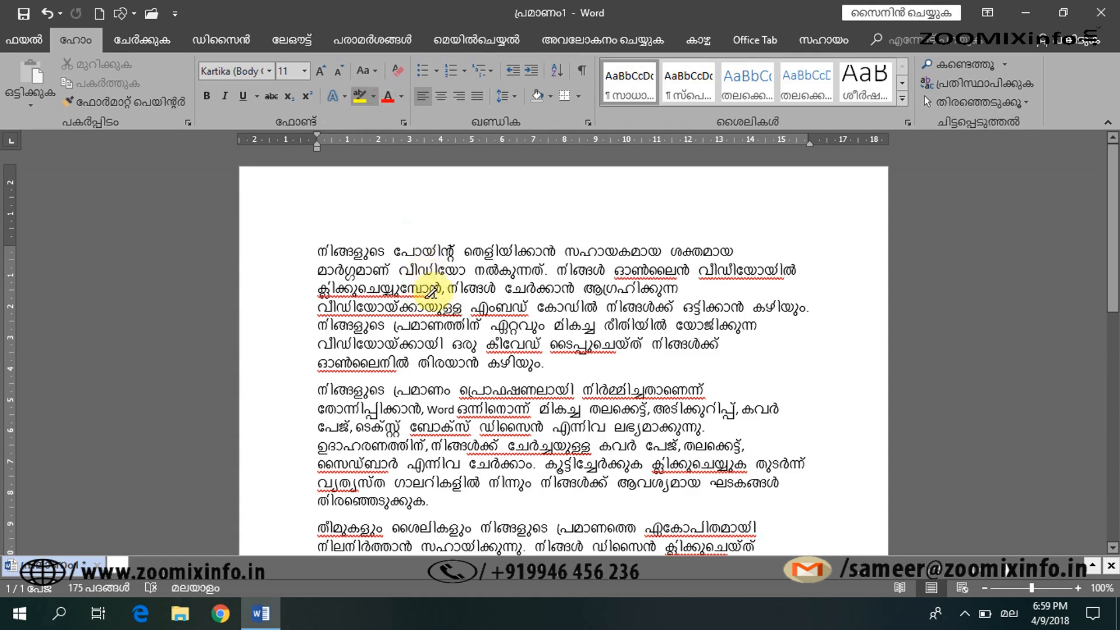
scroll(425, 282, "down", 1)
left_click_drag(317, 208, 541, 232)
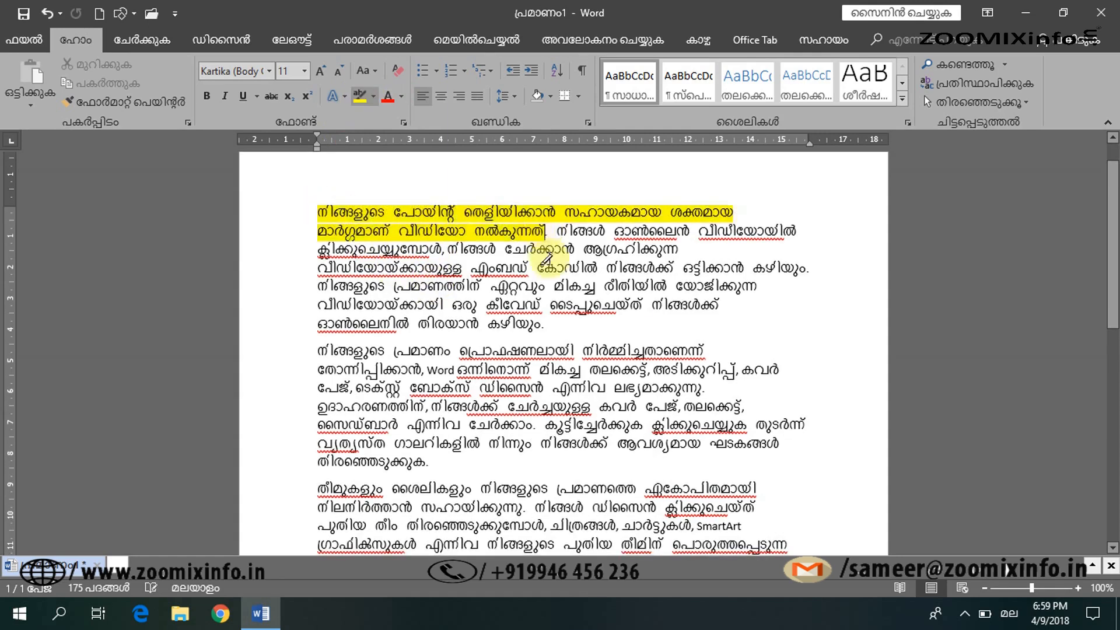
Highlight the opening sentences of the third and fourth paragraphs with the yellow highlighter.
scroll(548, 291, "down", 3)
left_click_drag(317, 370, 523, 390)
scroll(473, 409, "down", 3)
left_click_drag(329, 336, 495, 354)
Highlight the end of the first paragraph and the phrase after "Word" in the second in yellow, and stop highlighting.
scroll(474, 350, "up", 6)
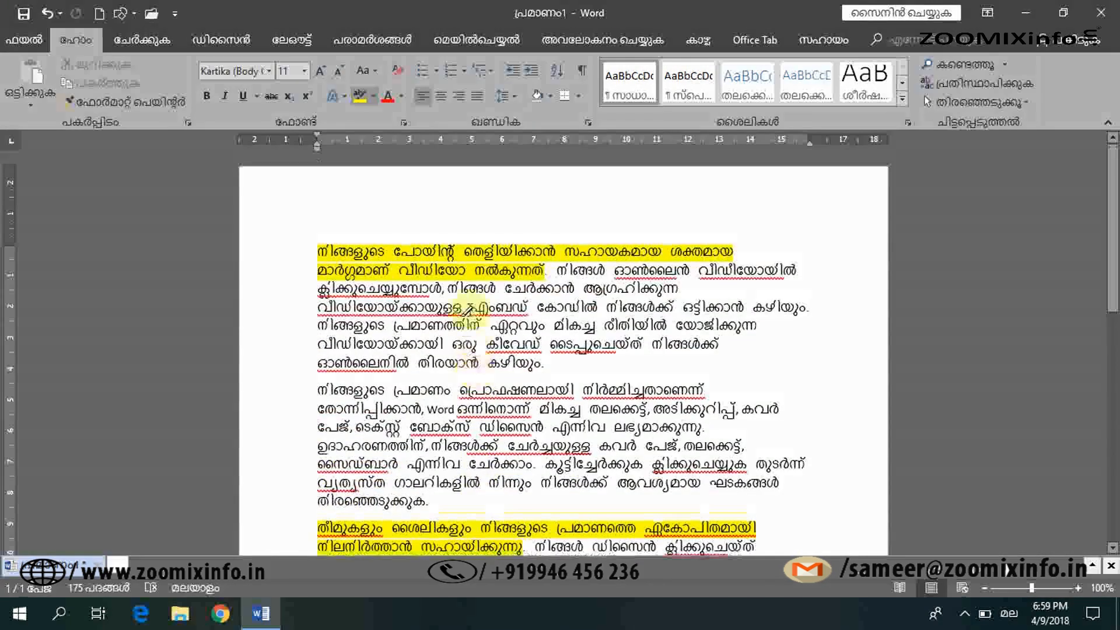
left_click_drag(488, 343, 541, 364)
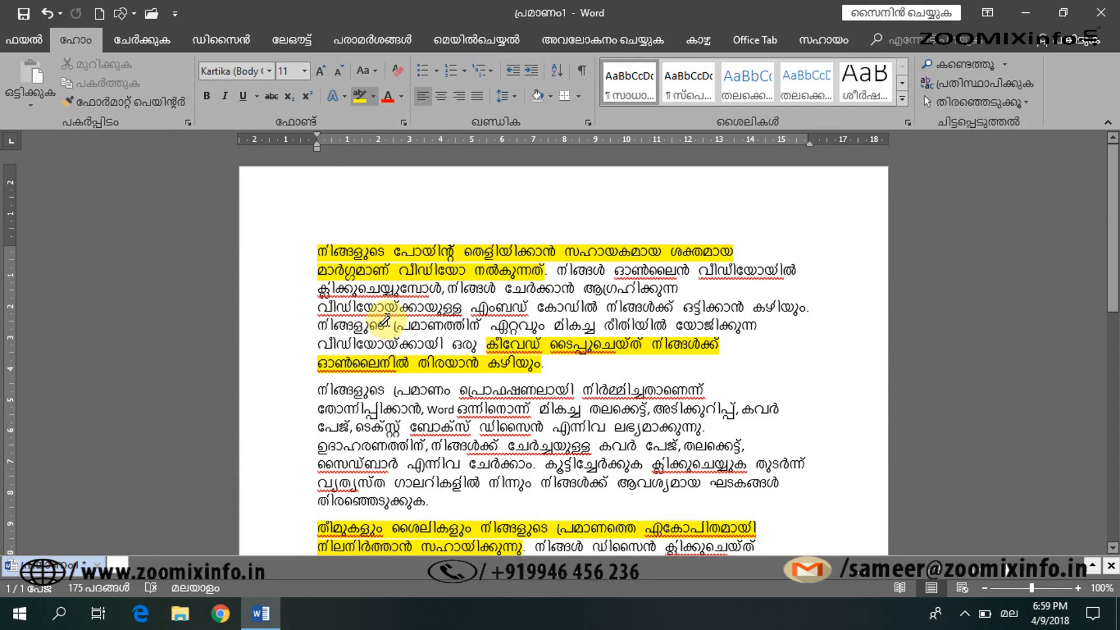
scroll(531, 420, "down", 3)
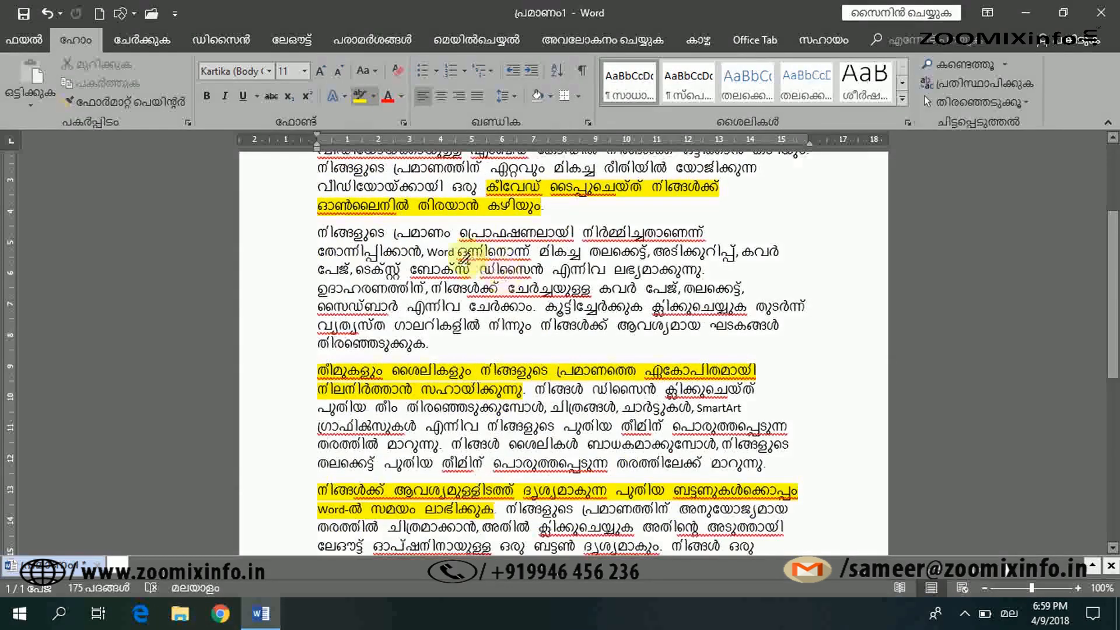
left_click_drag(455, 252, 500, 274)
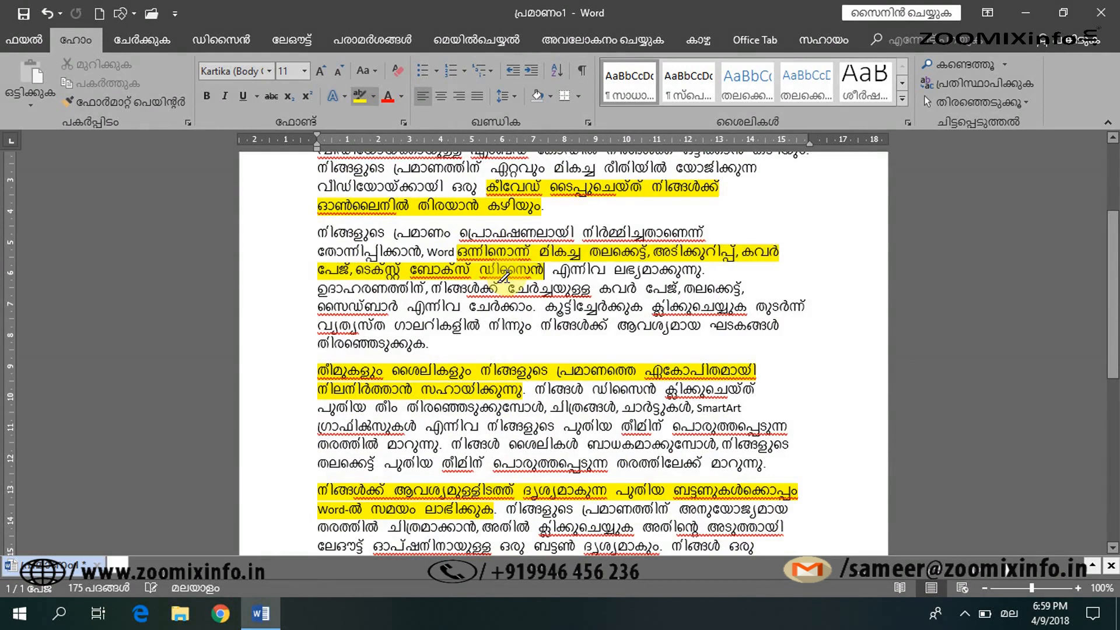
scroll(449, 318, "up", 3)
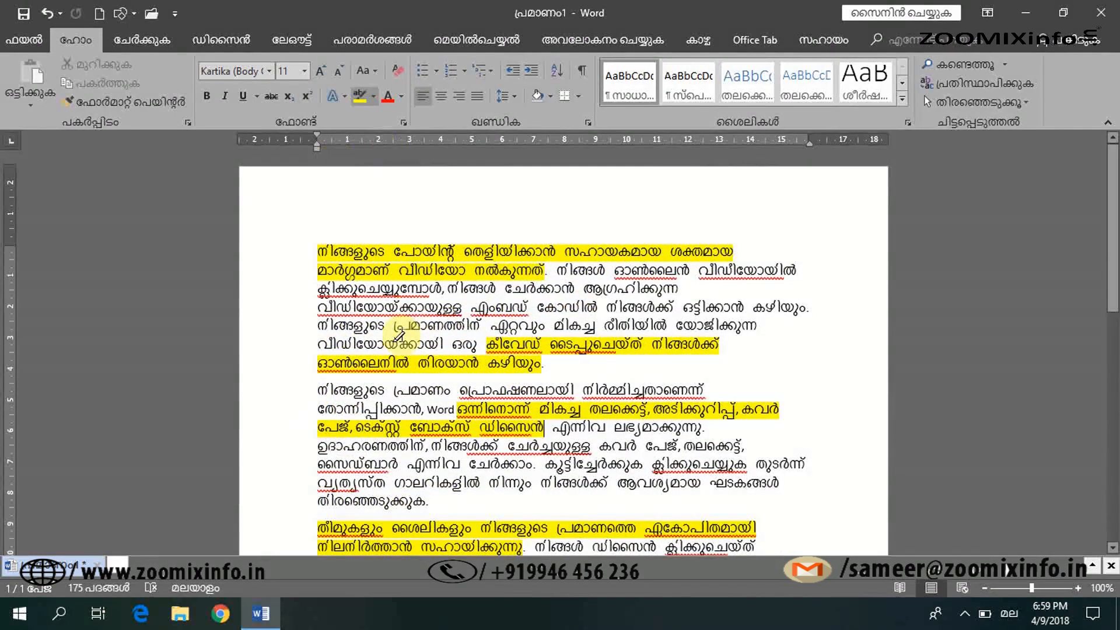
left_click(373, 97)
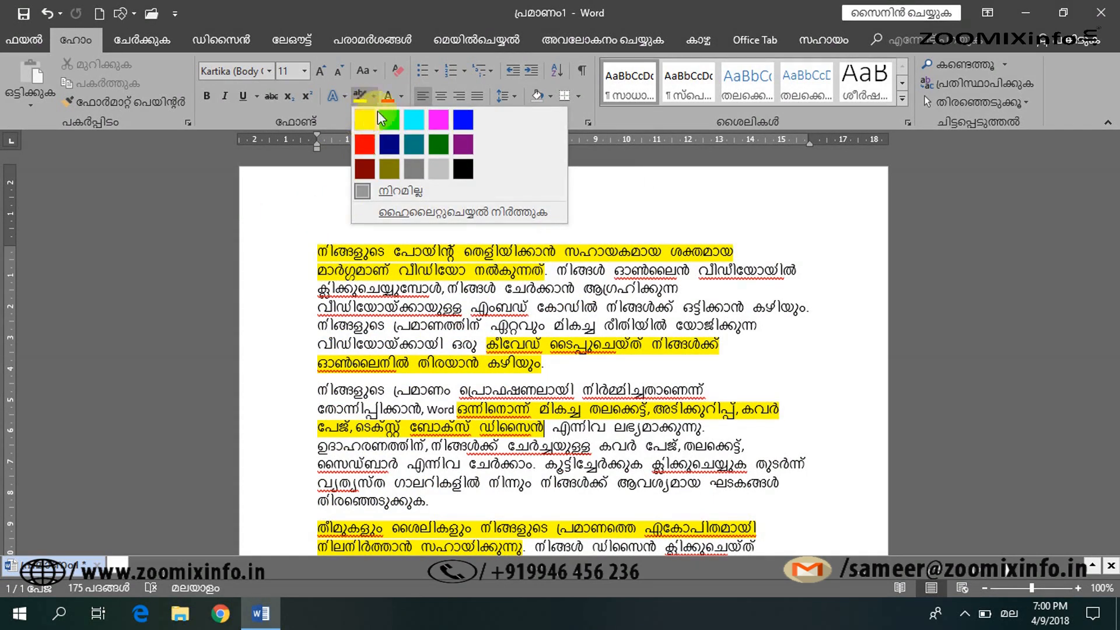
left_click(430, 215)
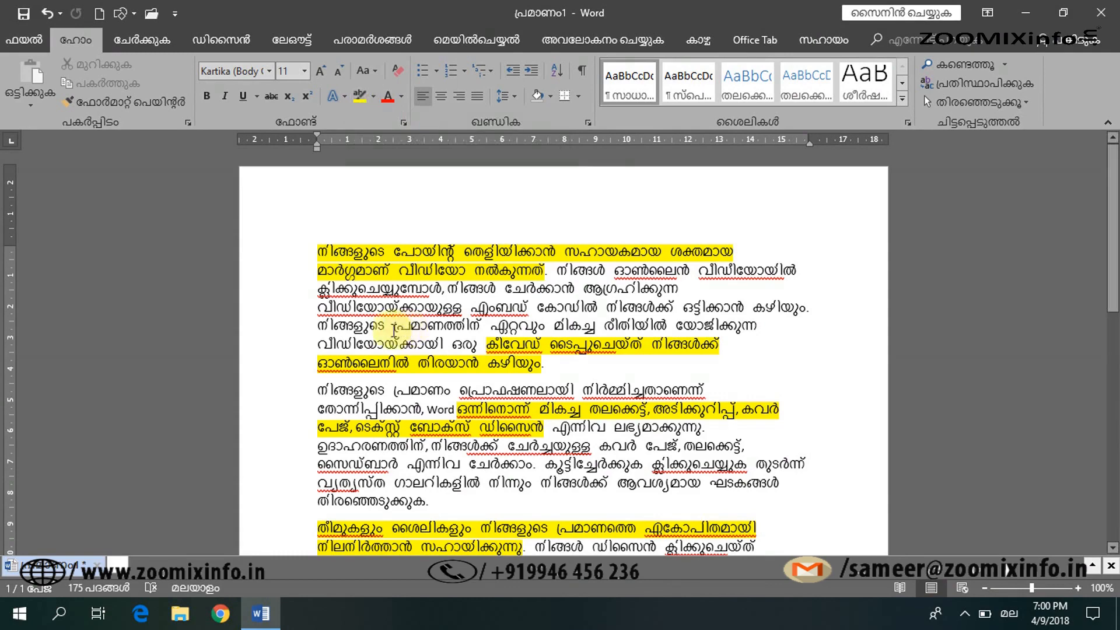
Select the last paragraph to test that the highlighter is off, and clear the selection.
scroll(365, 325, "down", 7)
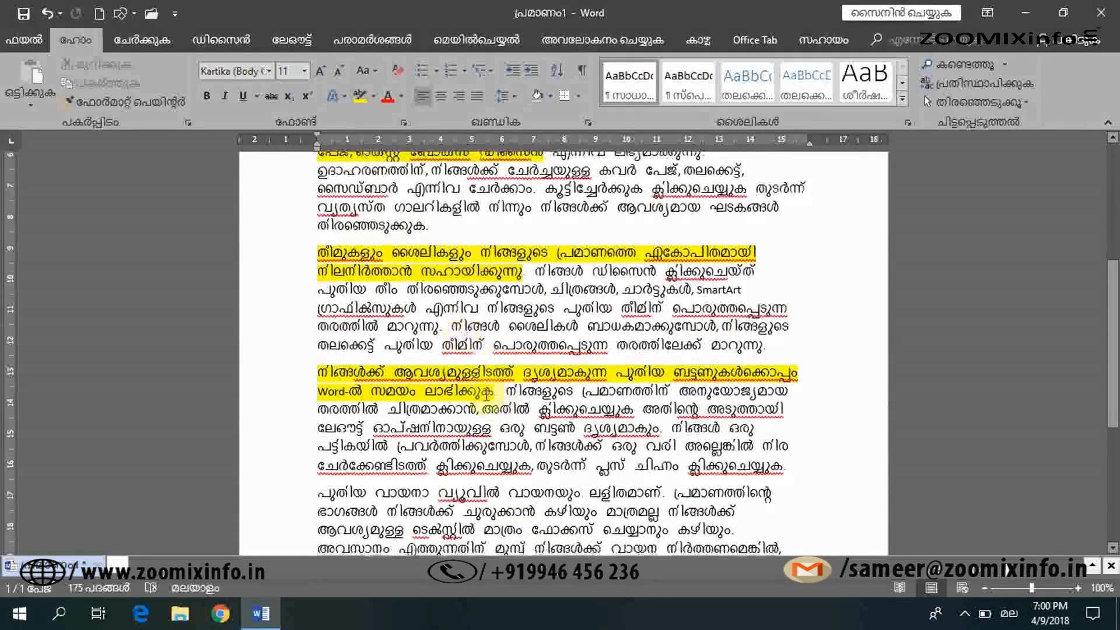
left_click(318, 375)
left_click_drag(318, 375, 612, 474)
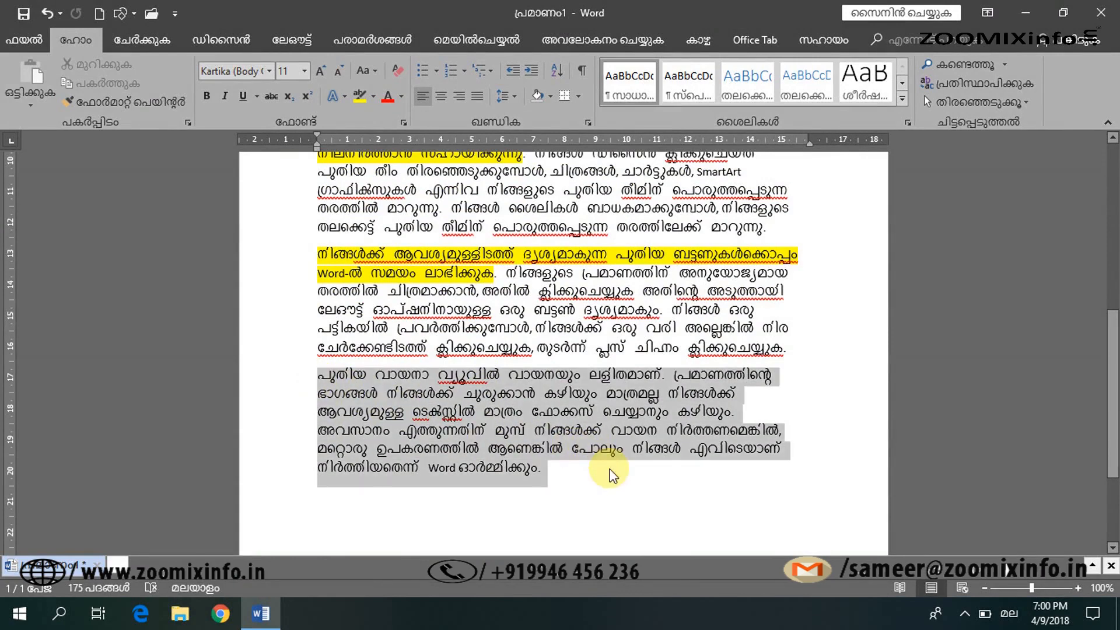
left_click(525, 335)
scroll(521, 330, "up", 4)
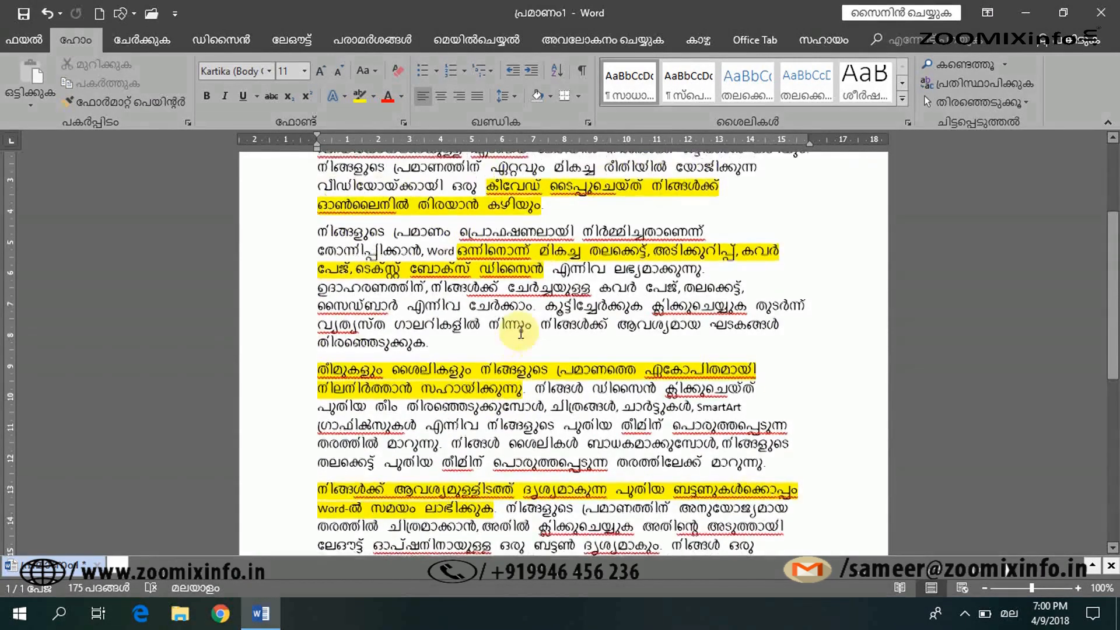
scroll(521, 330, "up", 3)
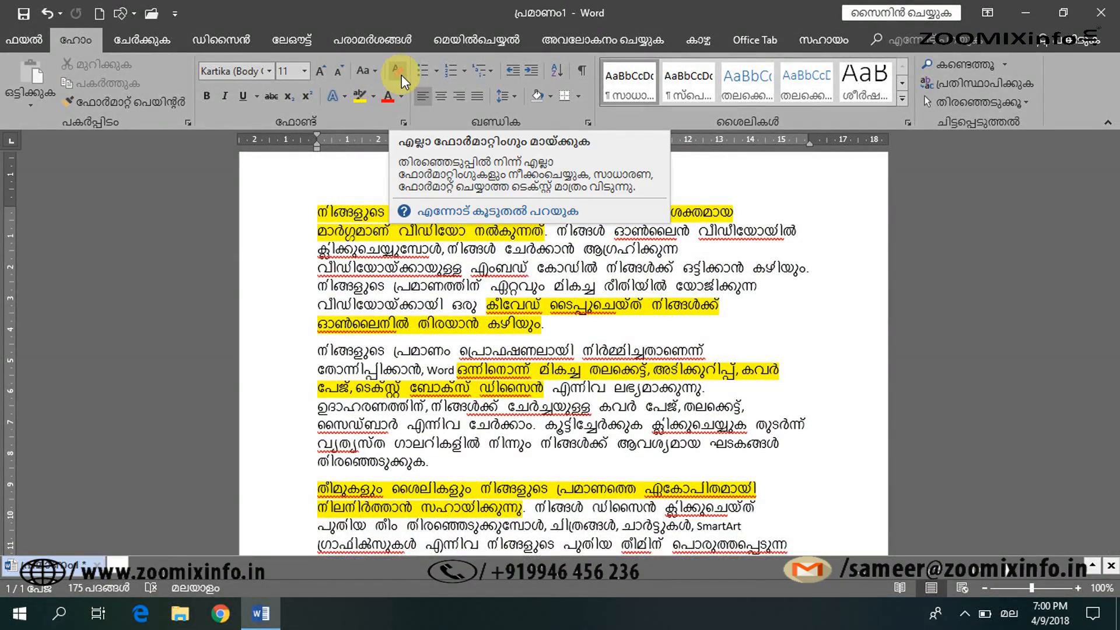
Try to apply the Brush Script Std font to the whole first paragraph.
left_click_drag(315, 217, 543, 334)
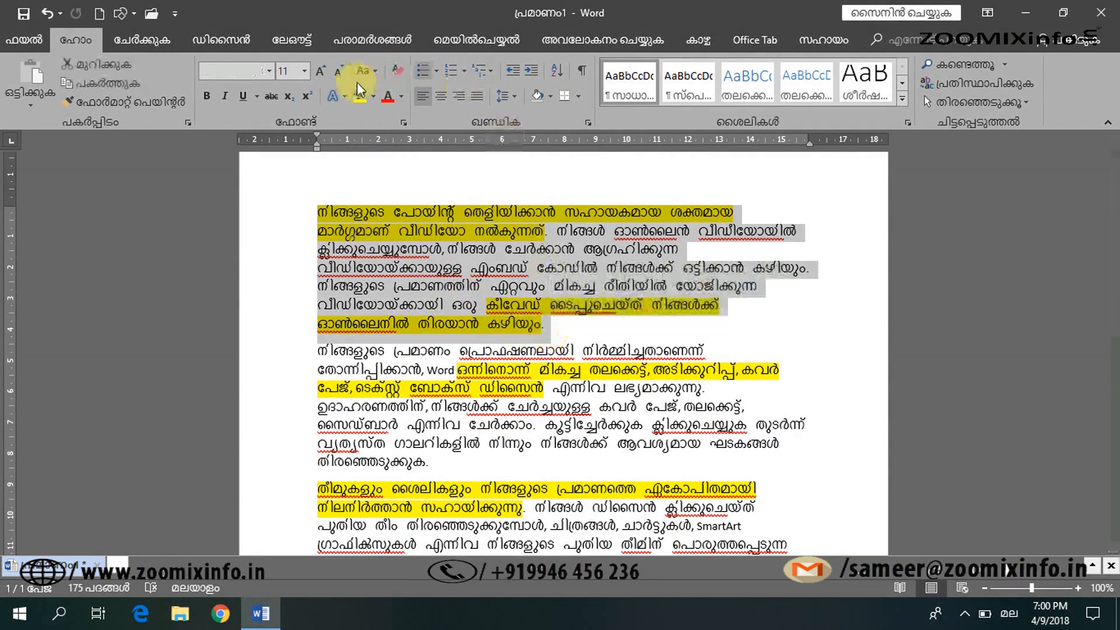
left_click(267, 71)
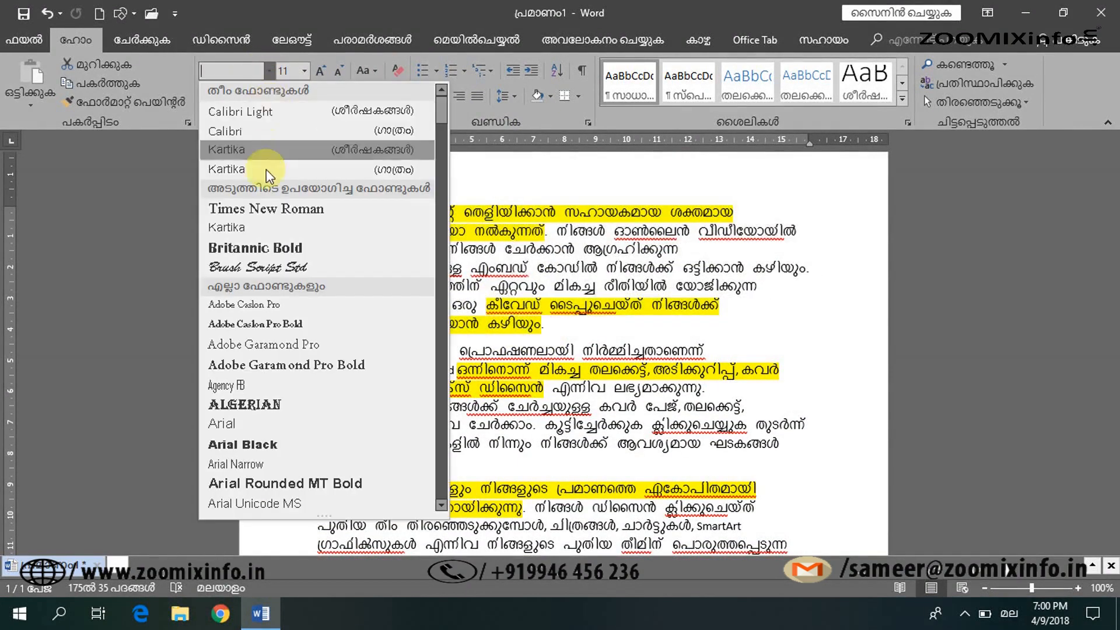
left_click(266, 266)
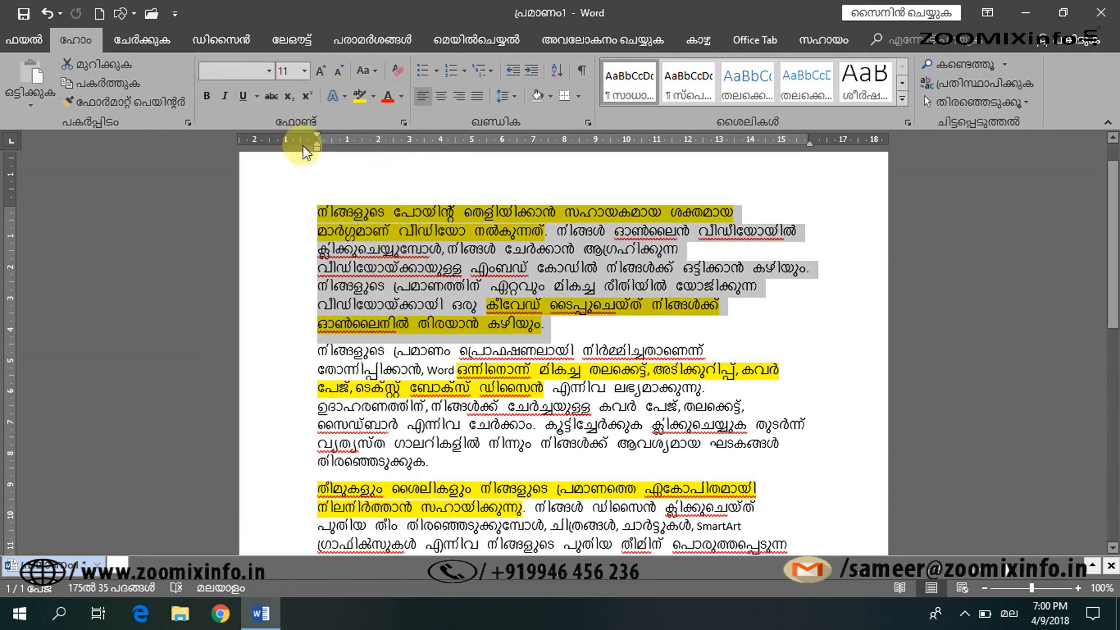
Delete all the text in the document.
scroll(512, 438, "down", 2)
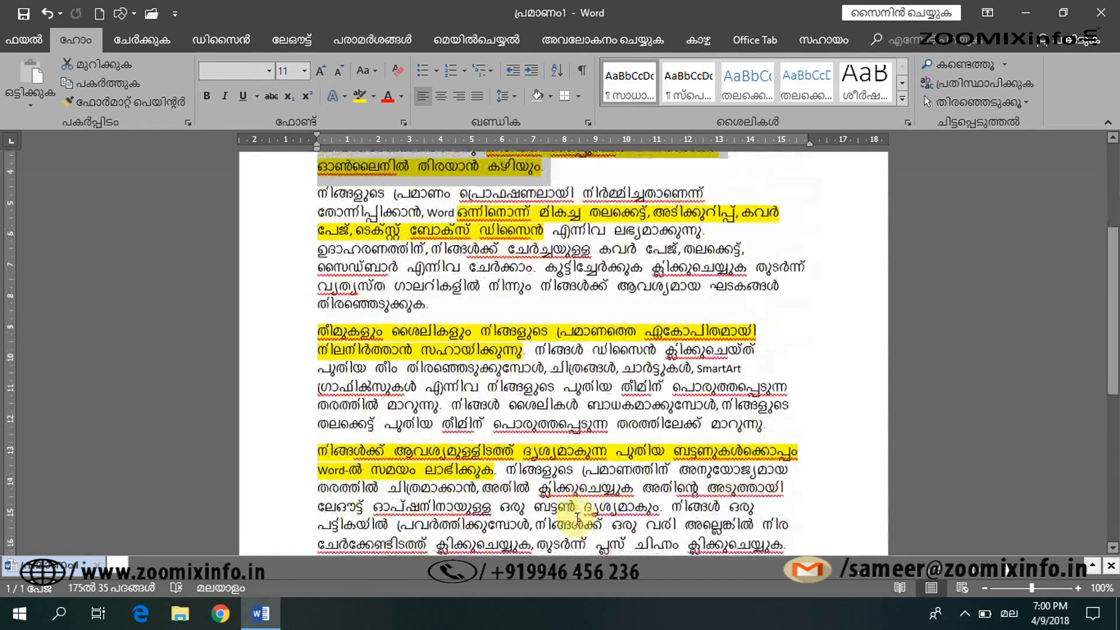
scroll(516, 507, "up", 3)
key("ctrl+a")
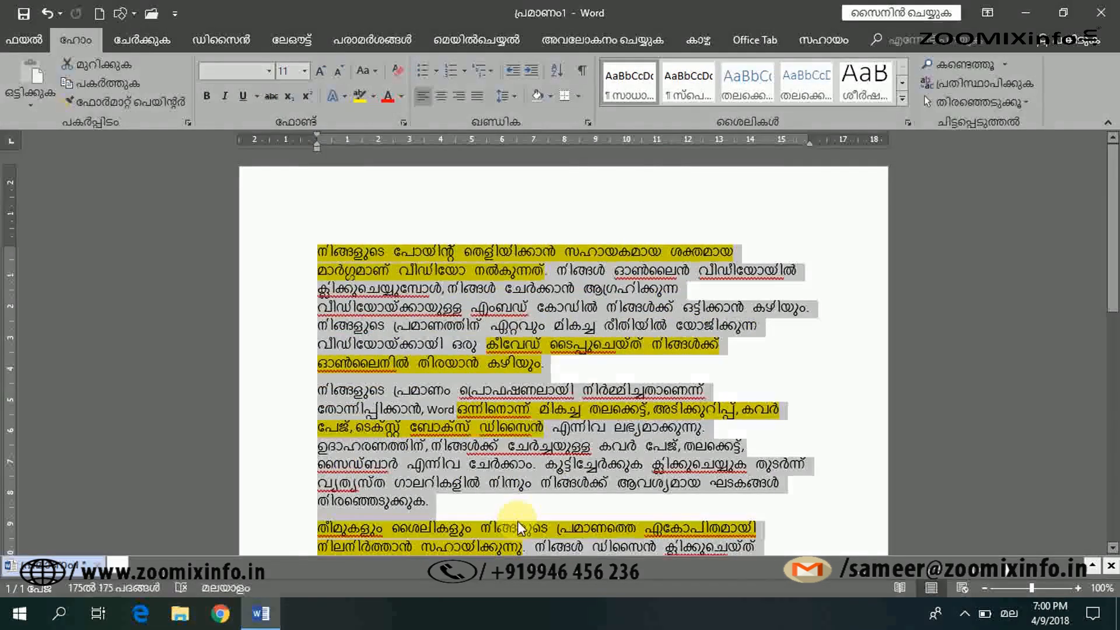
key("Delete")
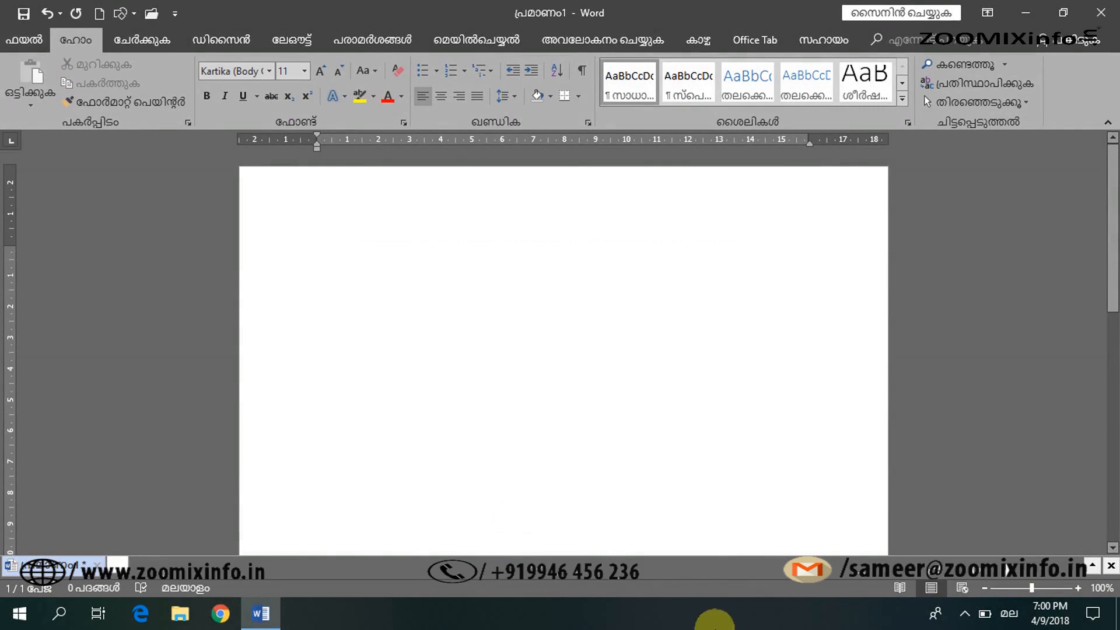
Switch the input language to English with the US keyboard and enter "Zoomix info" in the empty document.
left_click(1007, 612)
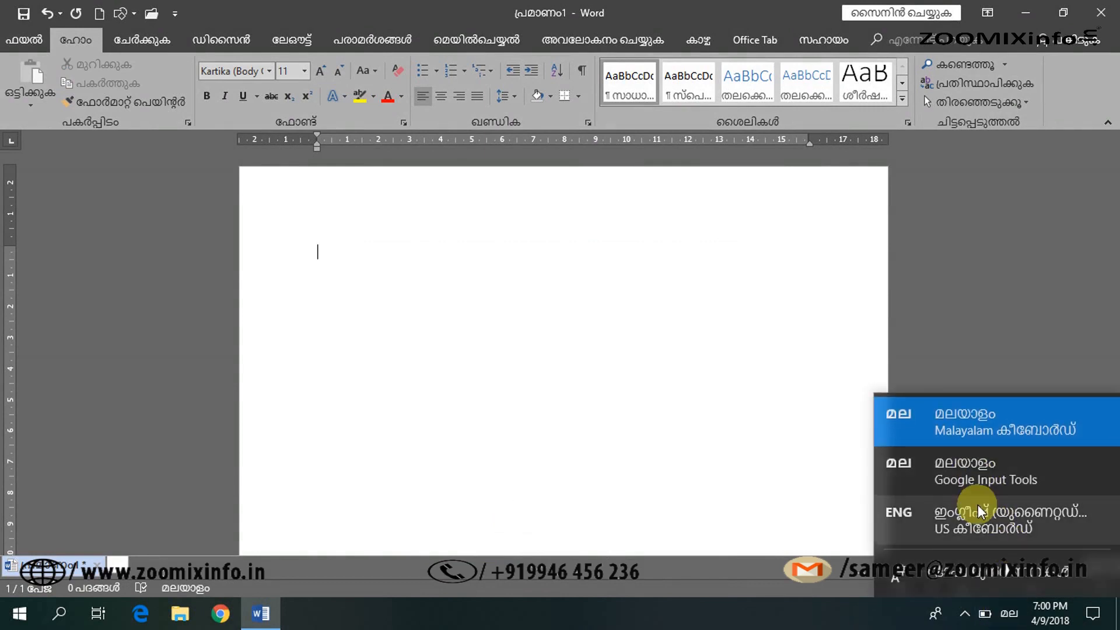
left_click(978, 505)
type("zoo")
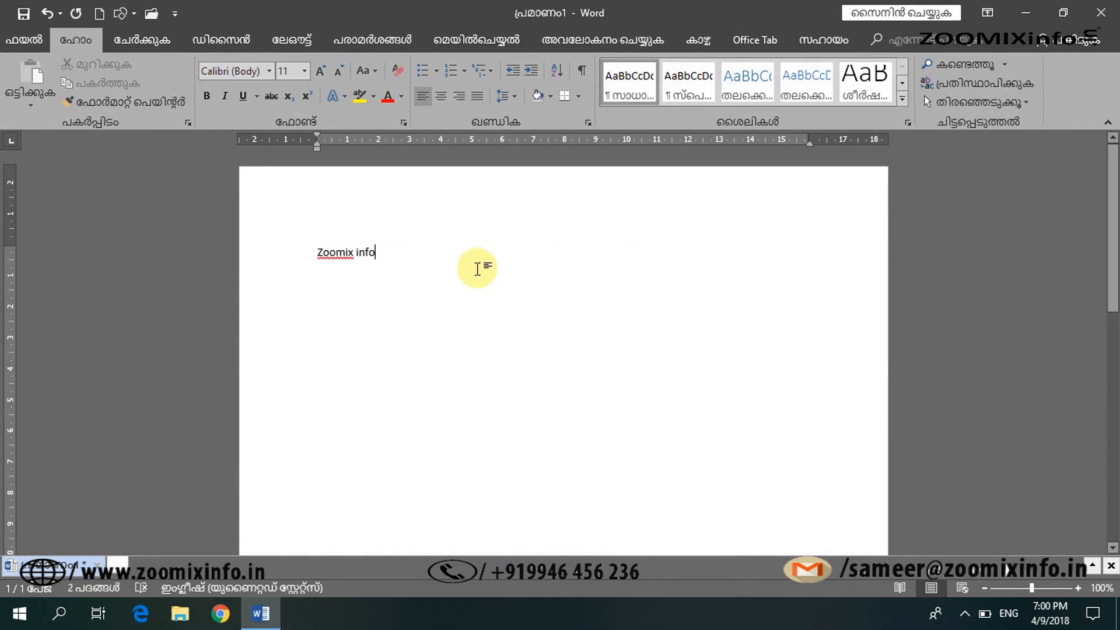
Apply the Brush Script Std font to the "Zoomix info" text and centre it.
left_click_drag(474, 268, 182, 224)
left_click(269, 71)
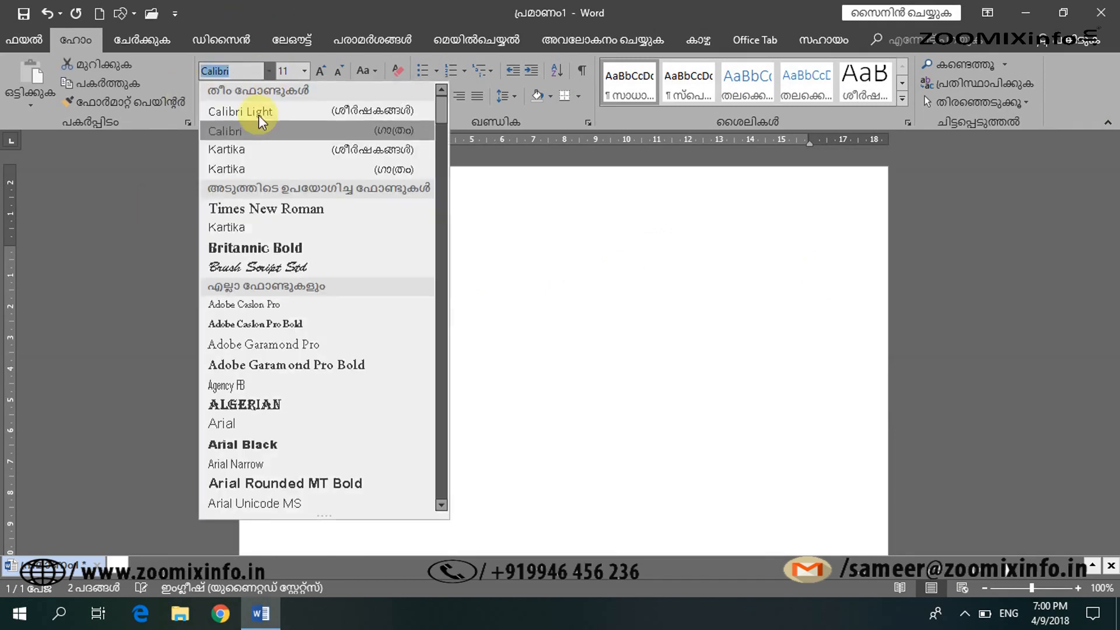
left_click(255, 268)
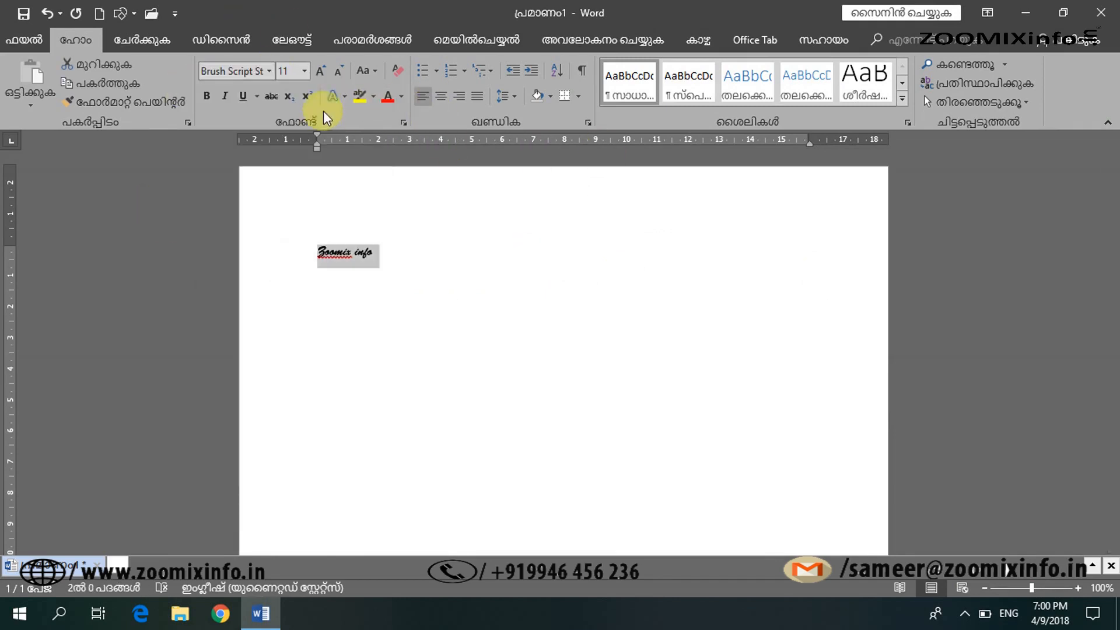
left_click(440, 96)
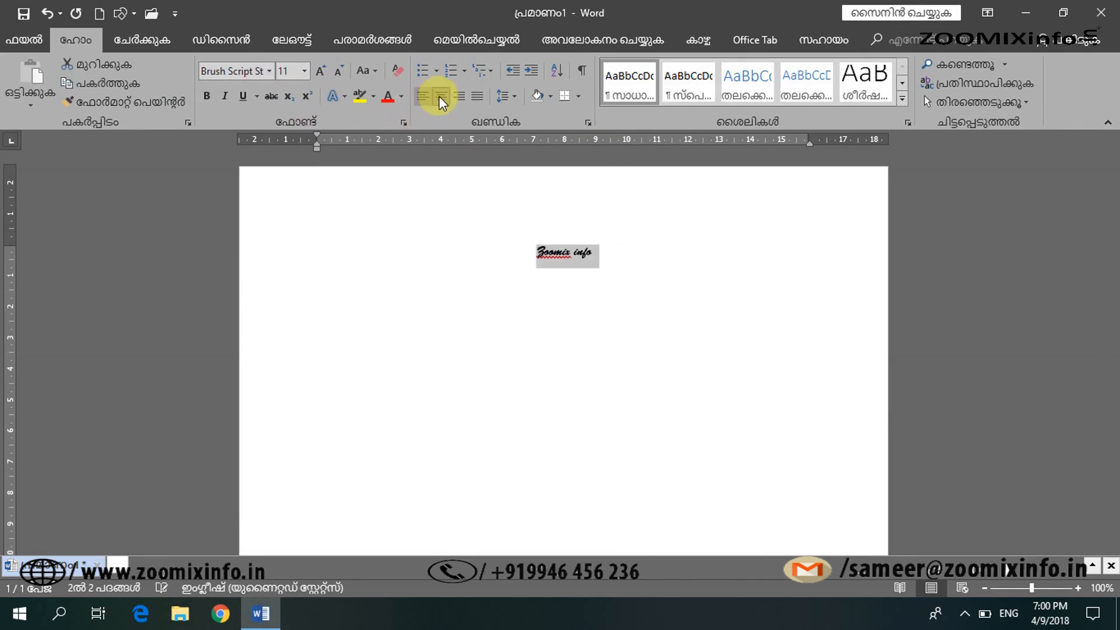
Change the centred text's font to Algerian and set its font size to 36.
left_click(267, 72)
scroll(268, 139, "down", 5)
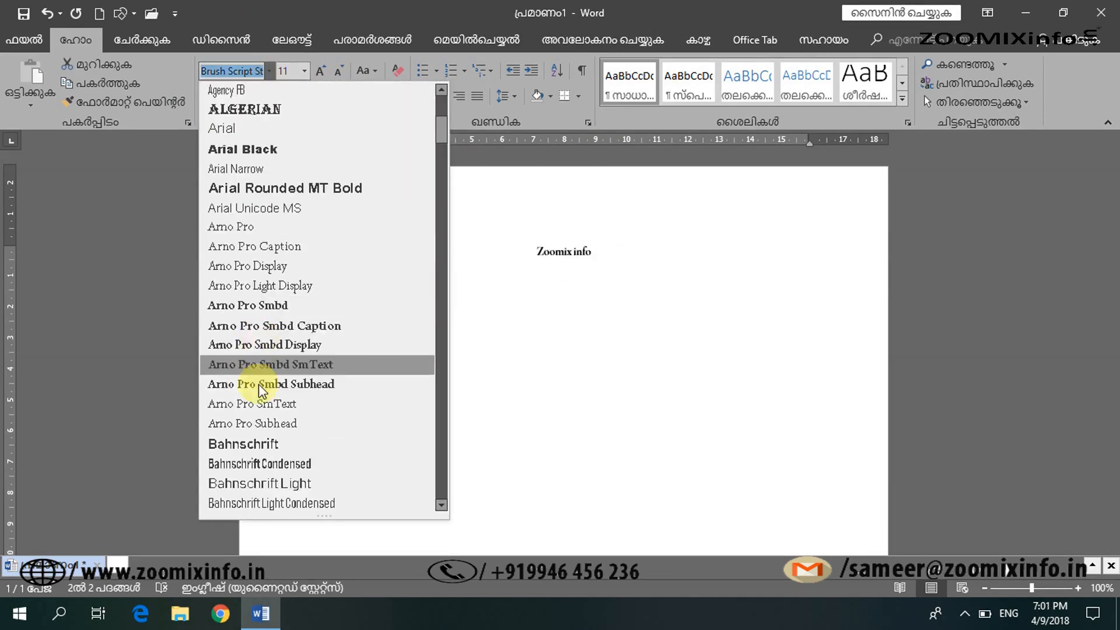
scroll(249, 349, "down", 4)
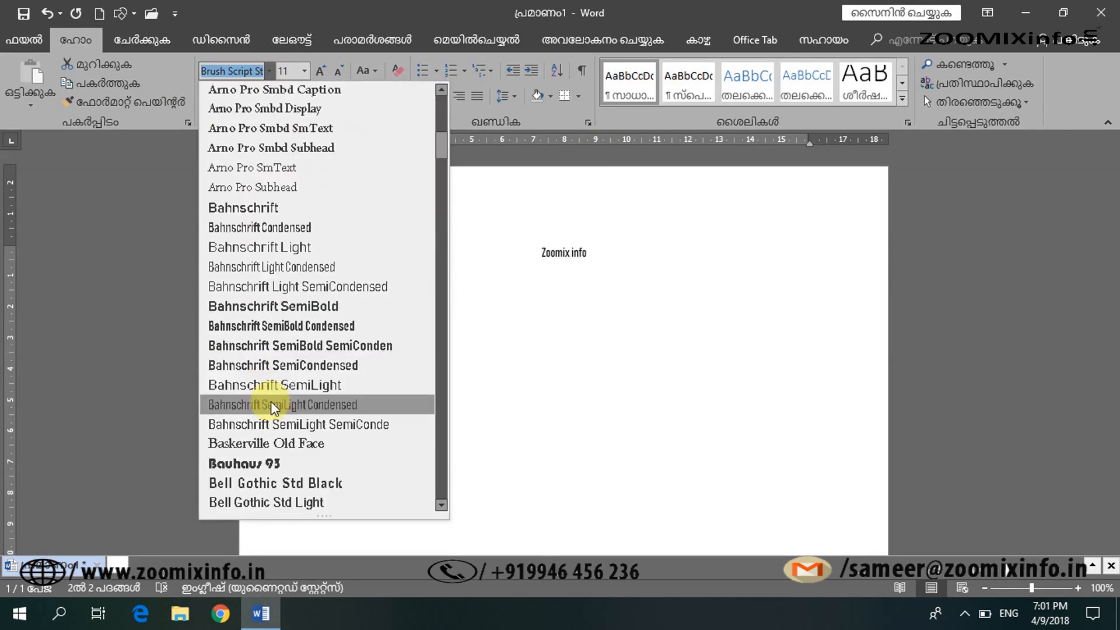
scroll(303, 263, "up", 5)
left_click(272, 169)
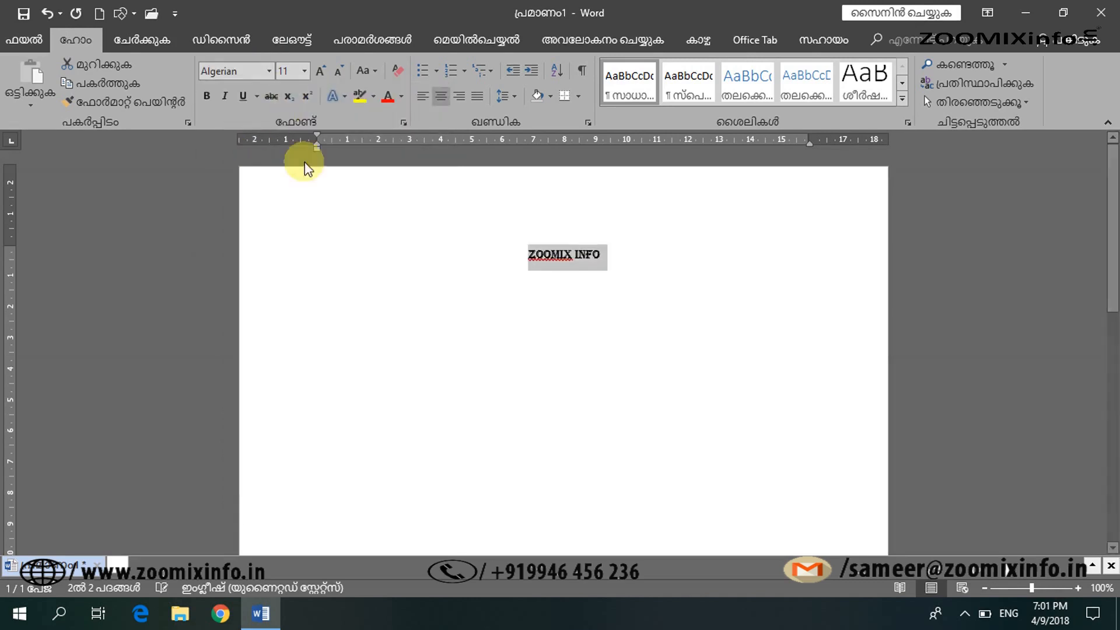
left_click(303, 71)
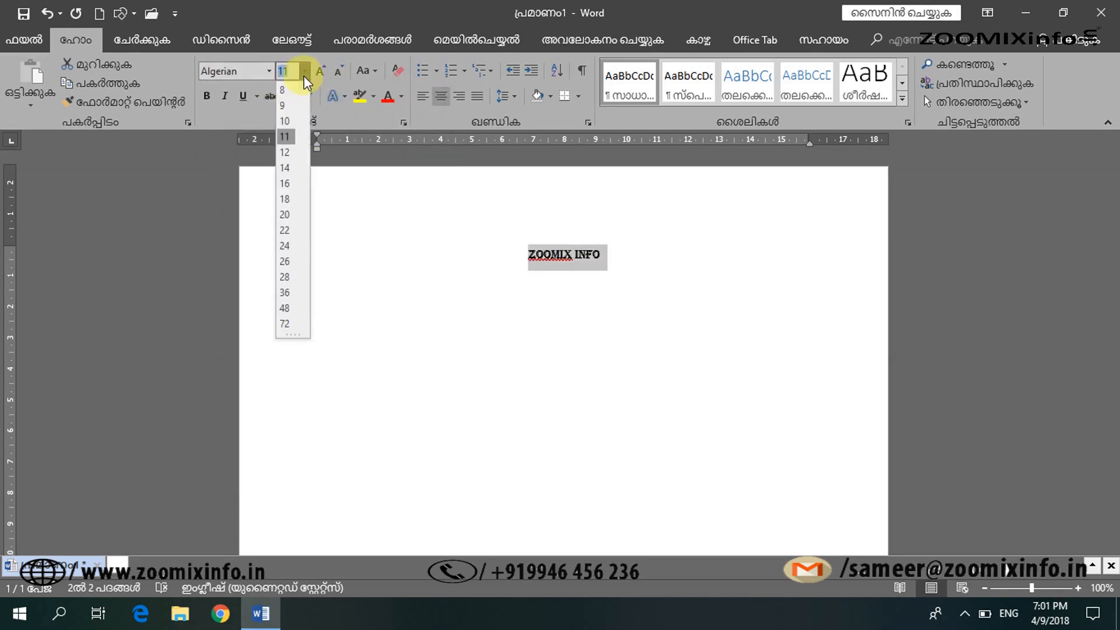
left_click(284, 293)
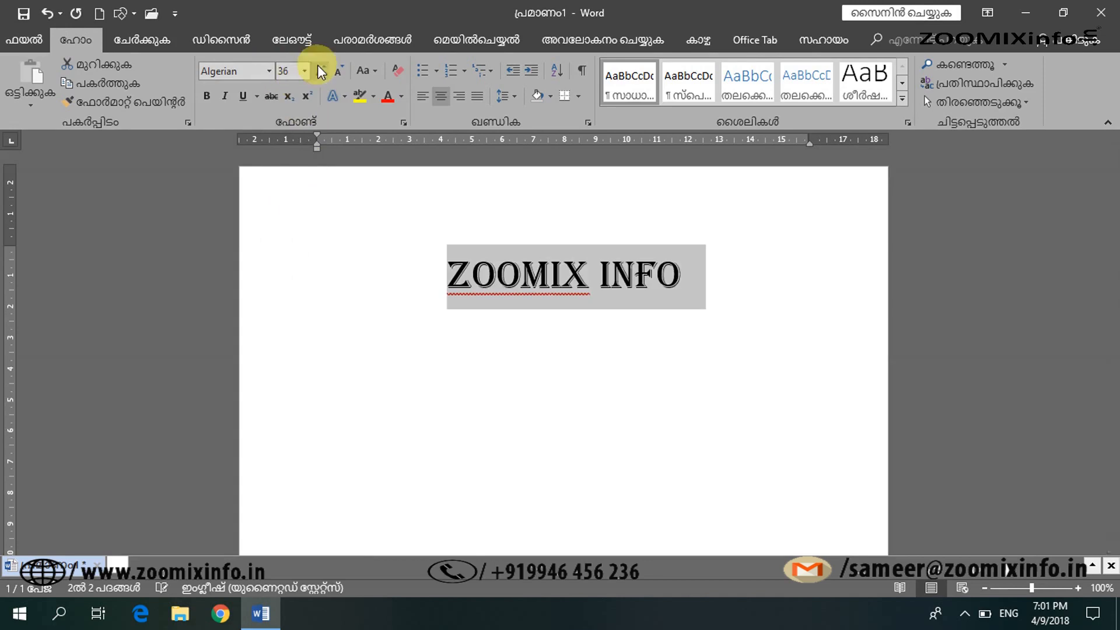
Apply a gold text effect to "Zoomix info", and clear all formatting from it.
left_click(372, 72)
left_click(283, 106)
left_click(443, 179)
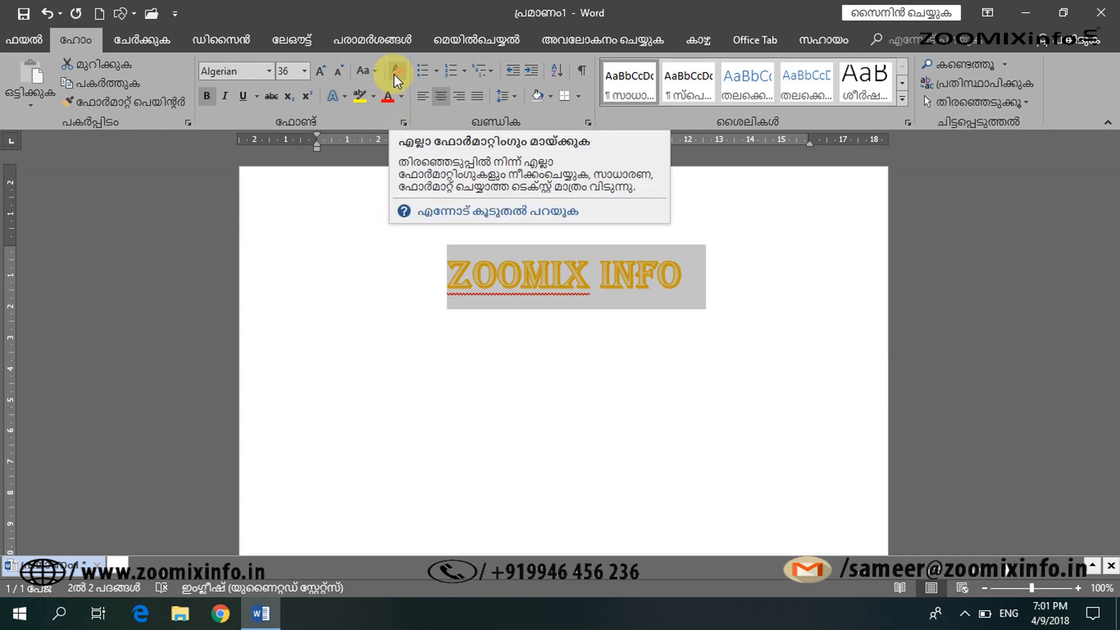
left_click(393, 74)
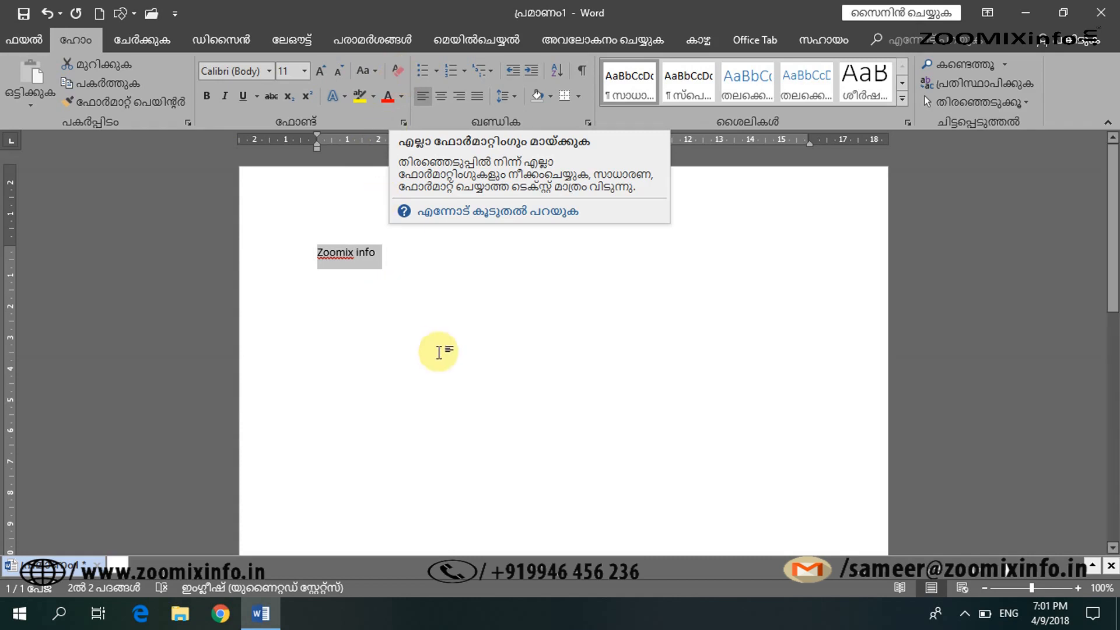
Replace the "Zoomix info" text with sample paragraphs generated by =rand().
key("Delete")
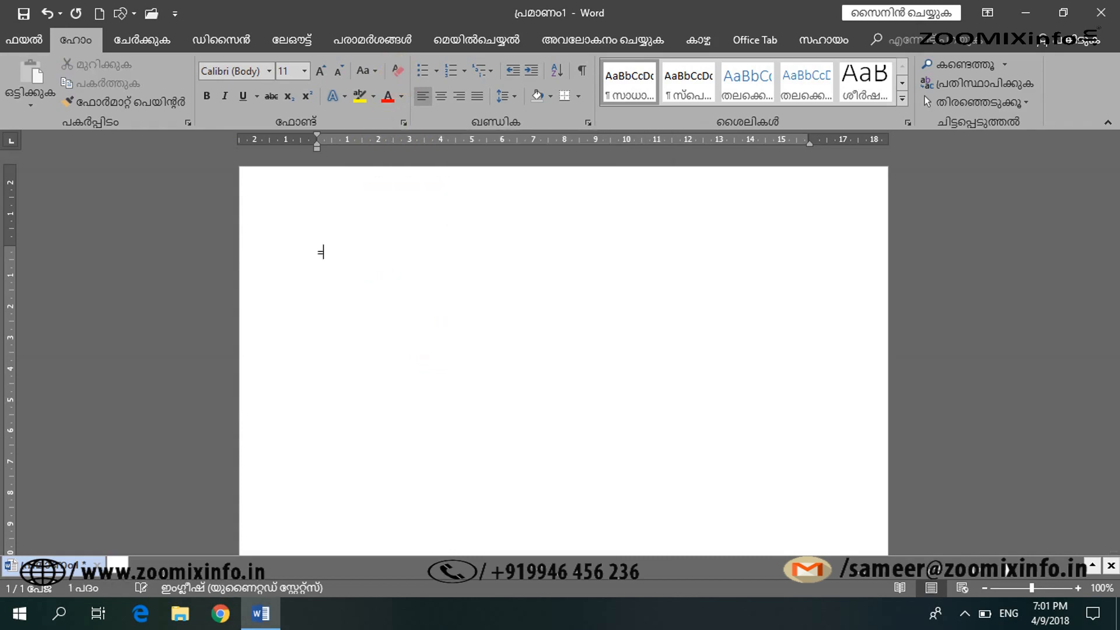
type("=rand()")
key("Return")
scroll(908, 498, "up", 6)
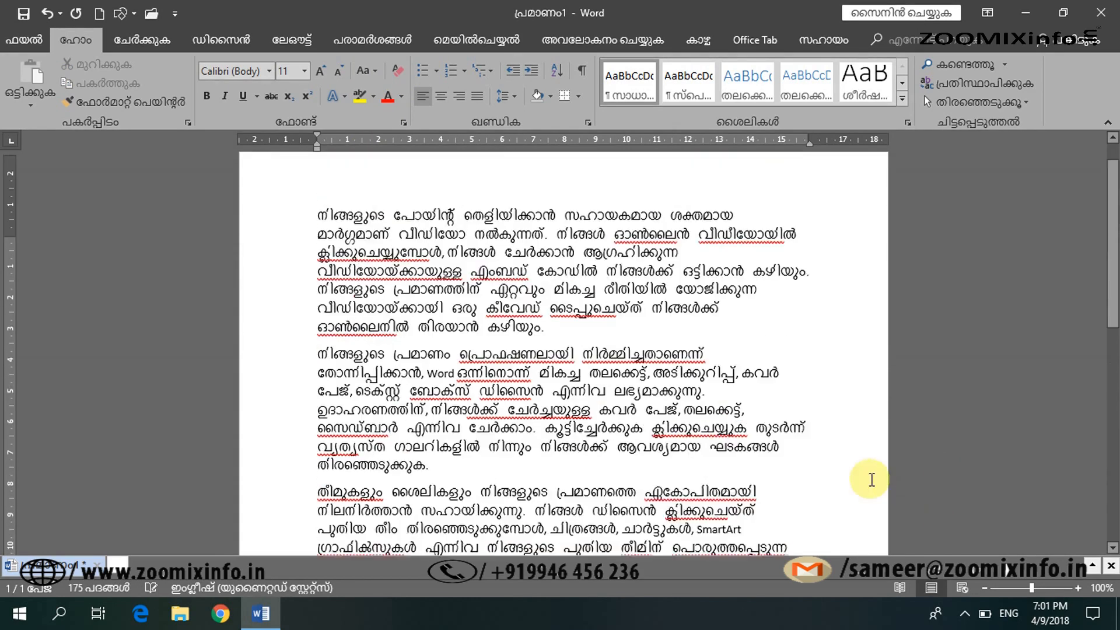
Highlight the whole first paragraph in red.
left_click_drag(317, 242, 640, 362)
left_click(400, 96)
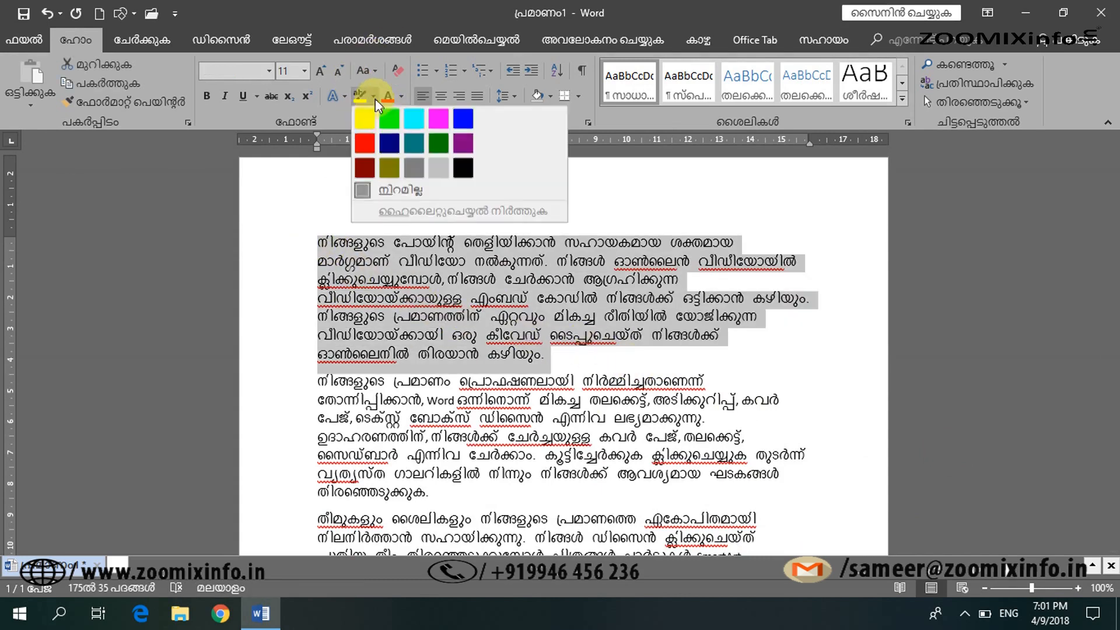
left_click(366, 141)
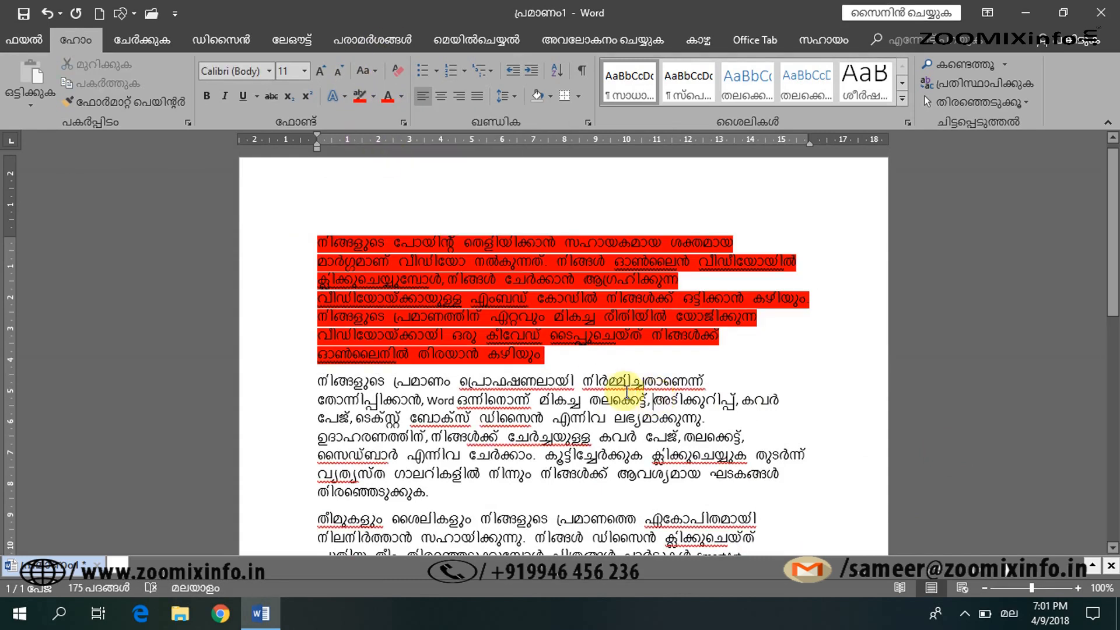
Remove the red highlight from the first paragraph by setting its highlight to no colour.
left_click_drag(548, 357, 233, 212)
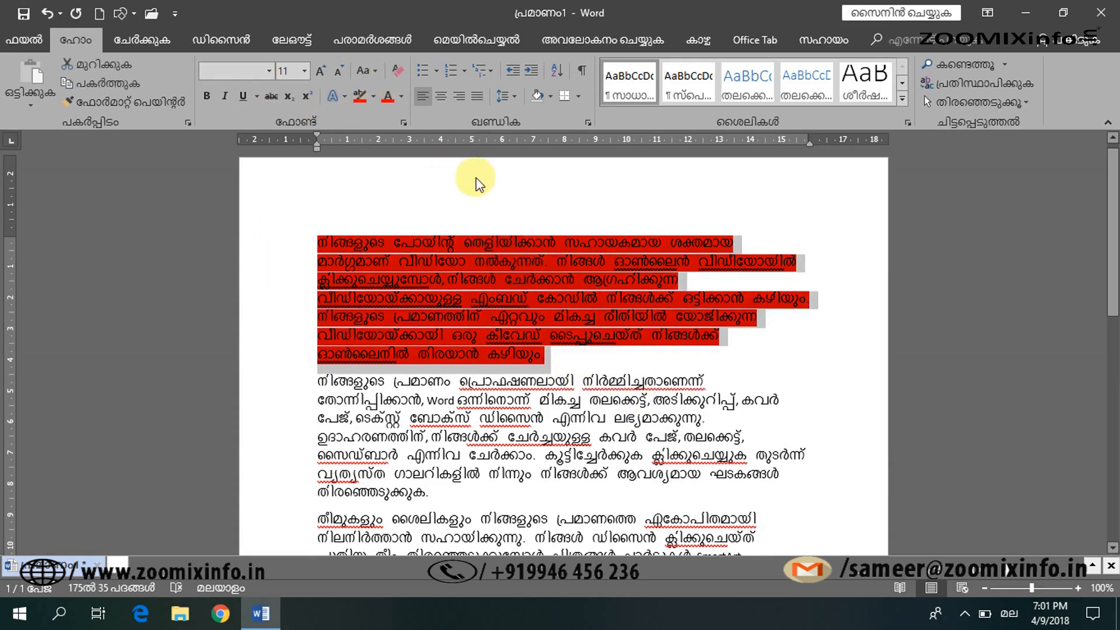
left_click(562, 408)
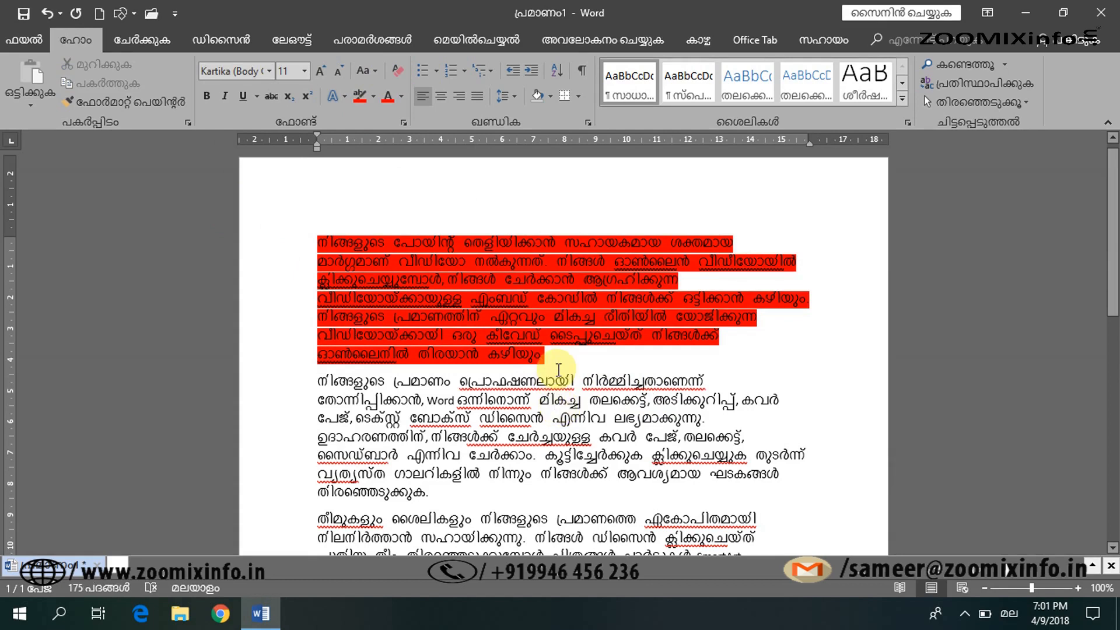
left_click_drag(544, 357, 321, 237)
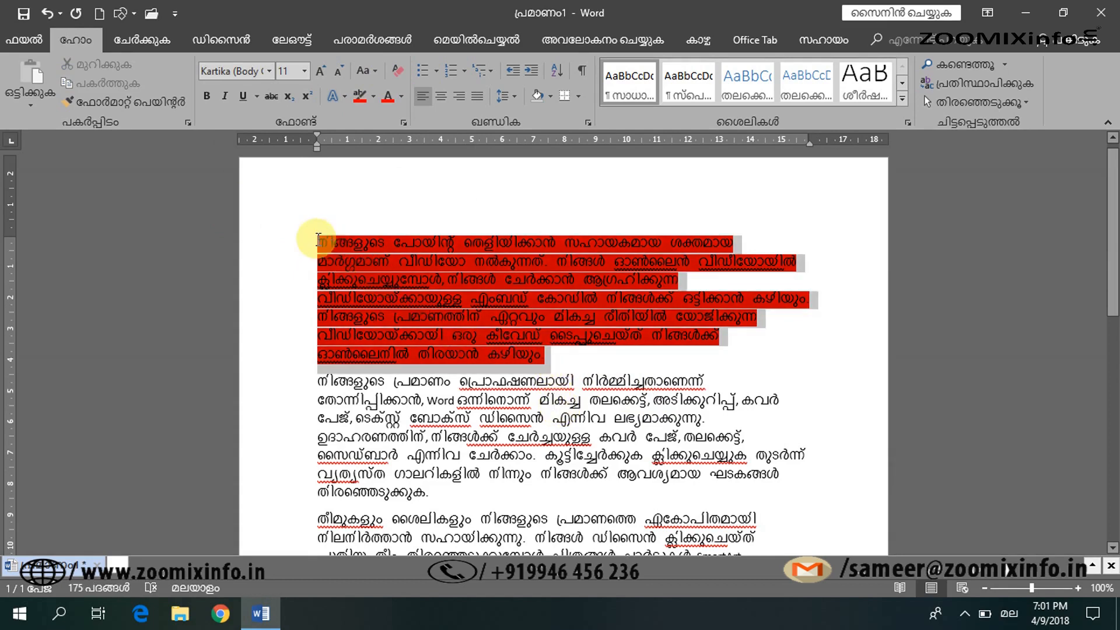
left_click(373, 95)
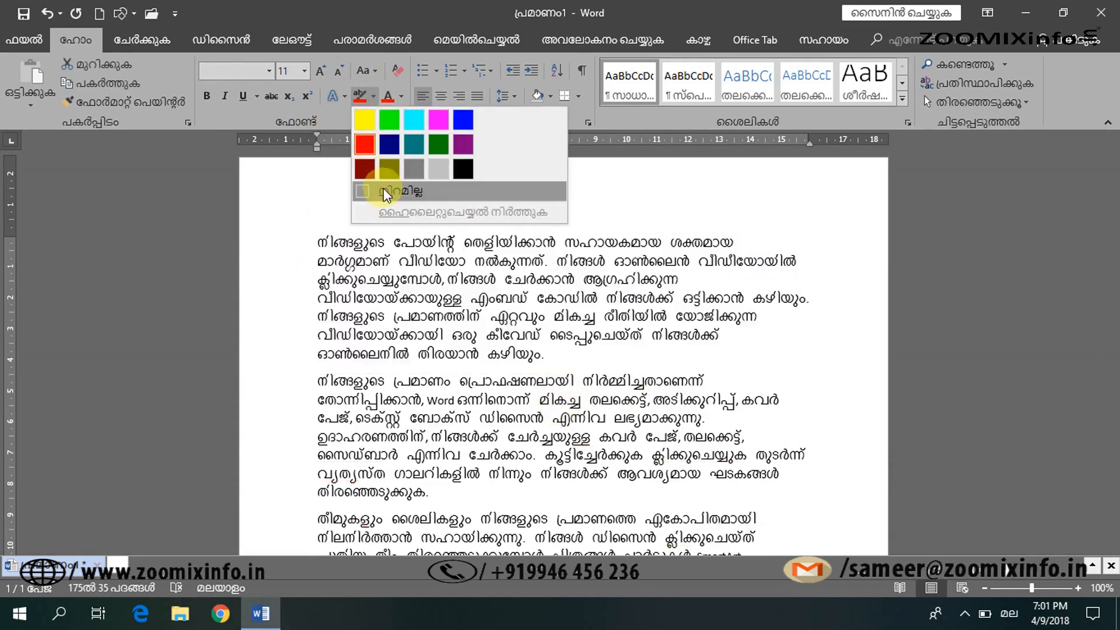
left_click(383, 189)
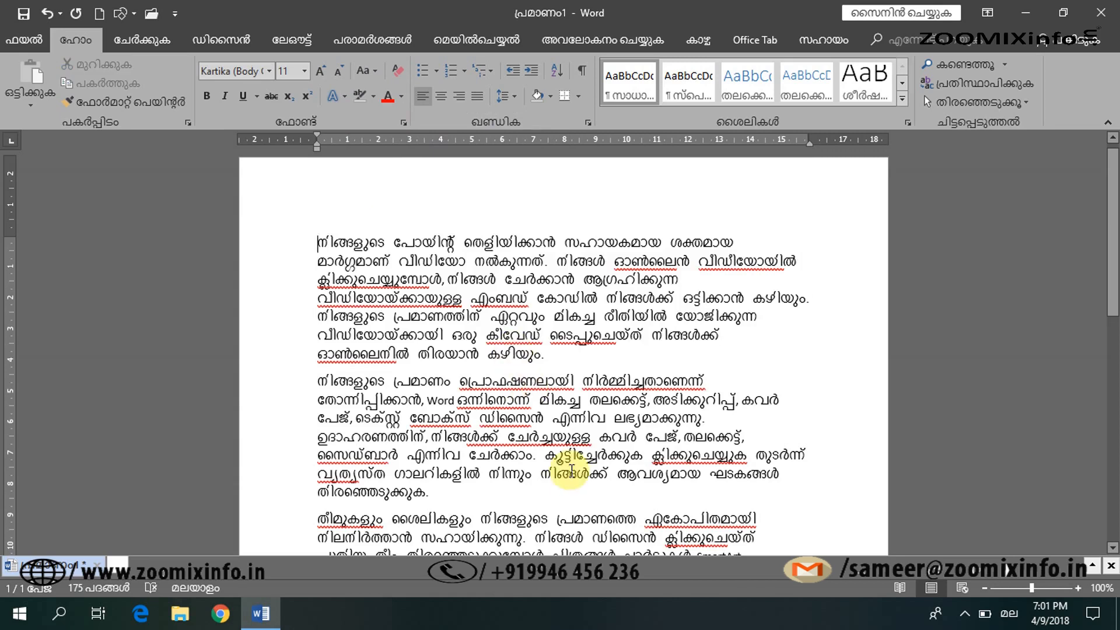
Delete all the sample paragraphs in the document.
key("ctrl+a")
key("Delete")
type("ൌദദസഗംഗലി")
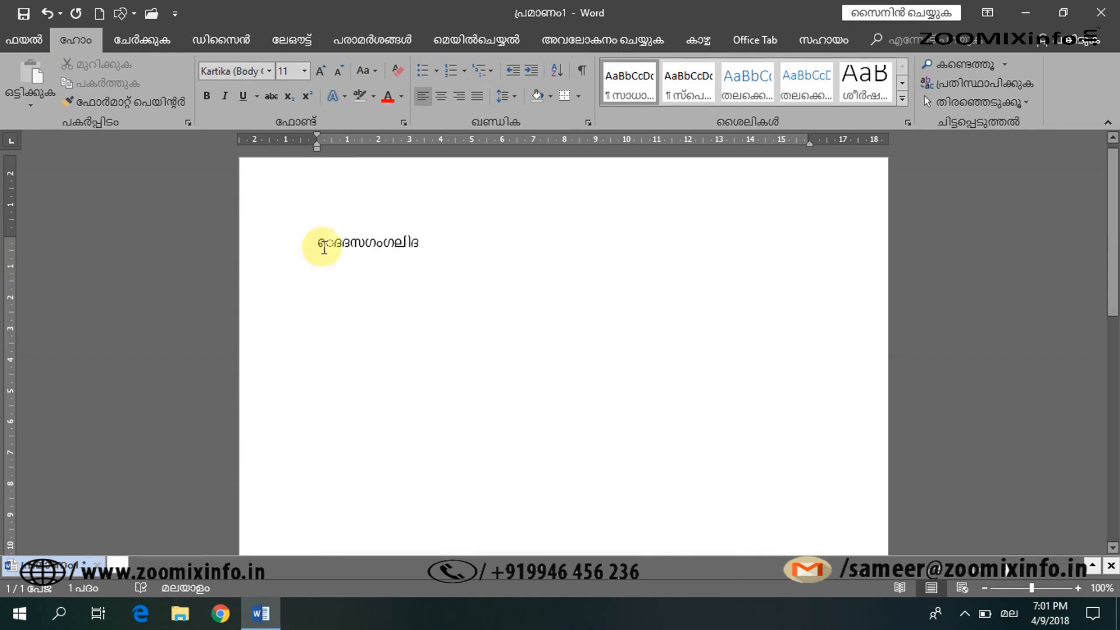
left_click_drag(512, 245, 91, 188)
key("BackSpace")
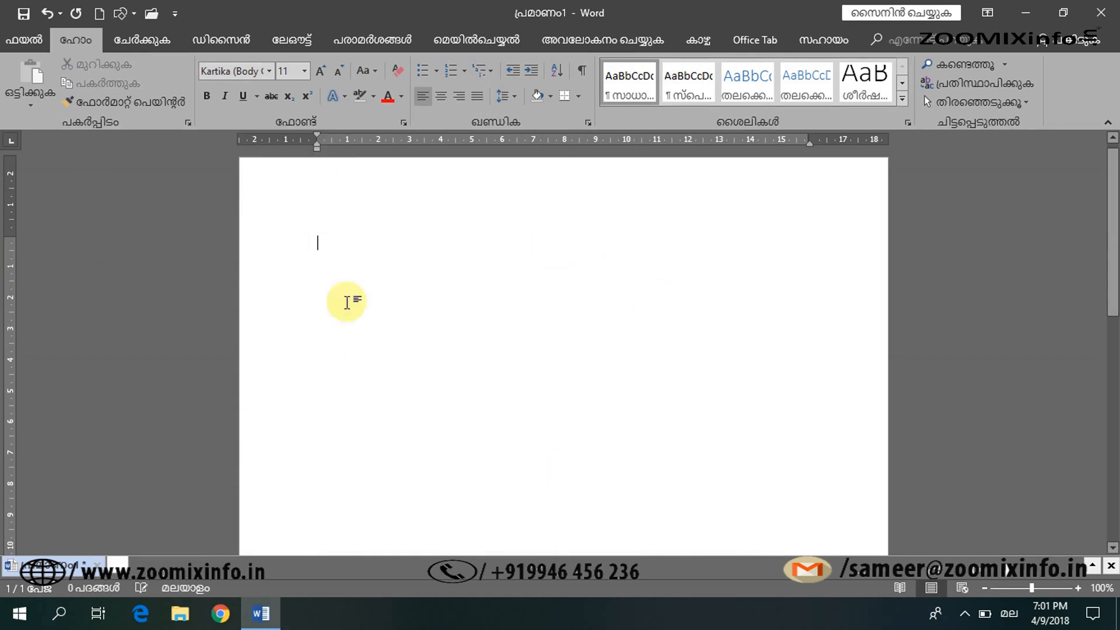
Switch the input language to English with the US keyboard and enter "zoomixinfo".
left_click(1009, 613)
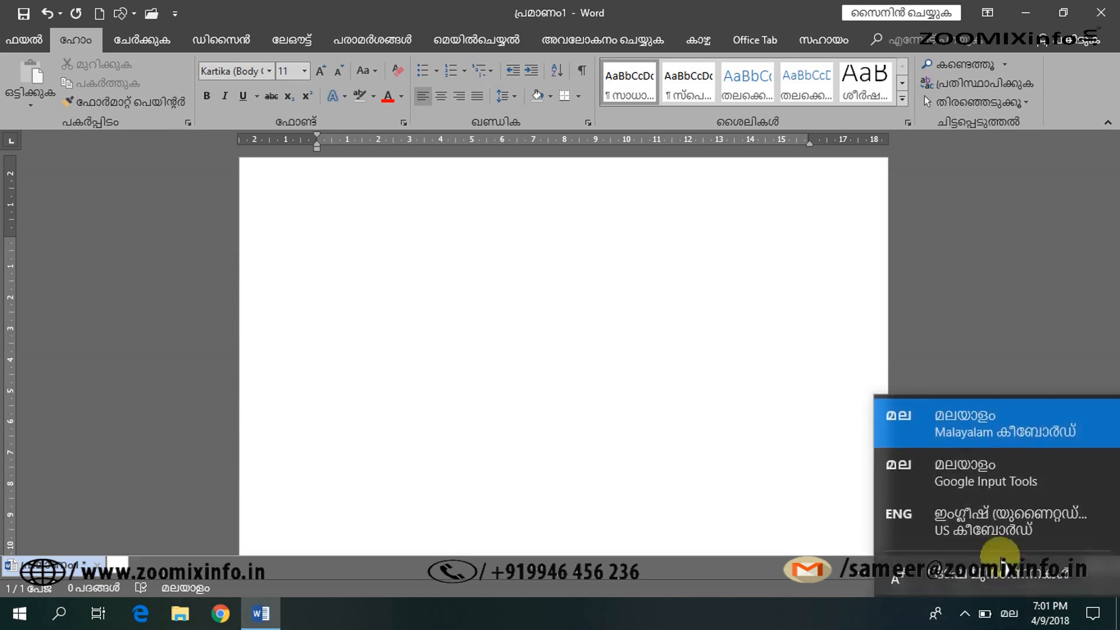
left_click(974, 512)
type("zoomixinfo")
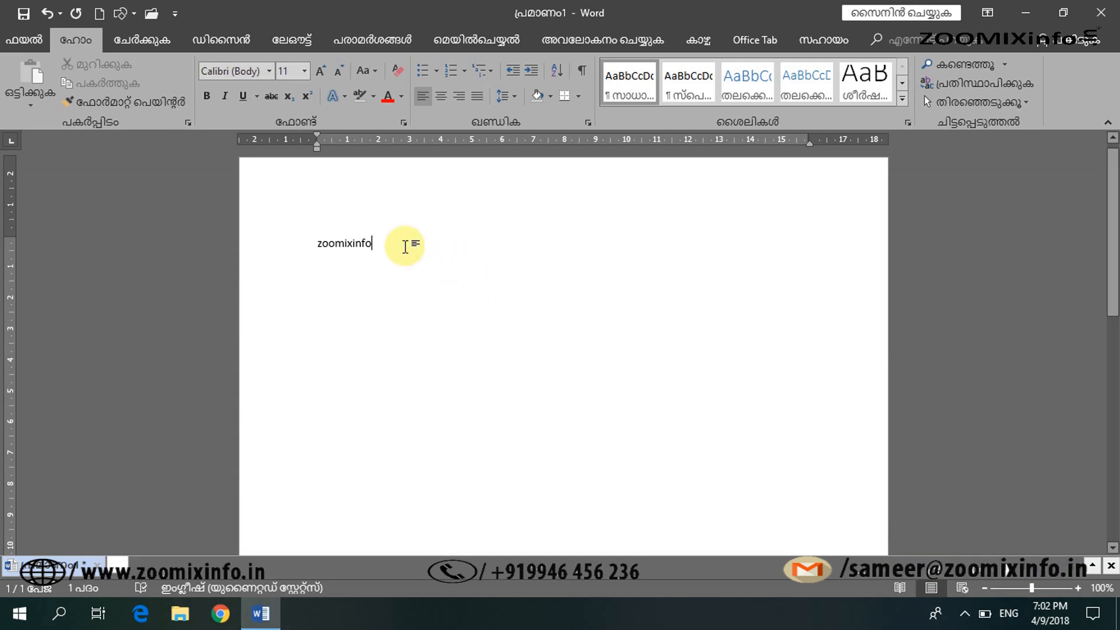
Set the "zoomixinfo" text in the Algerian font and enlarge it to size 20.
left_click_drag(400, 243, 292, 242)
left_click(270, 70)
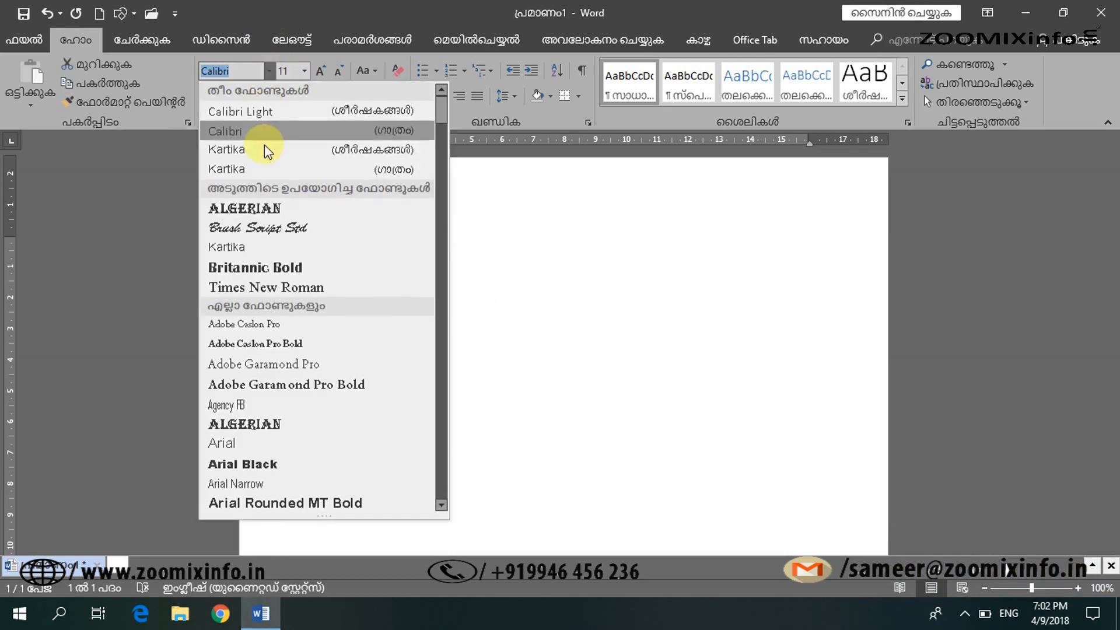
left_click(269, 207)
left_click(320, 71)
left_click(320, 71)
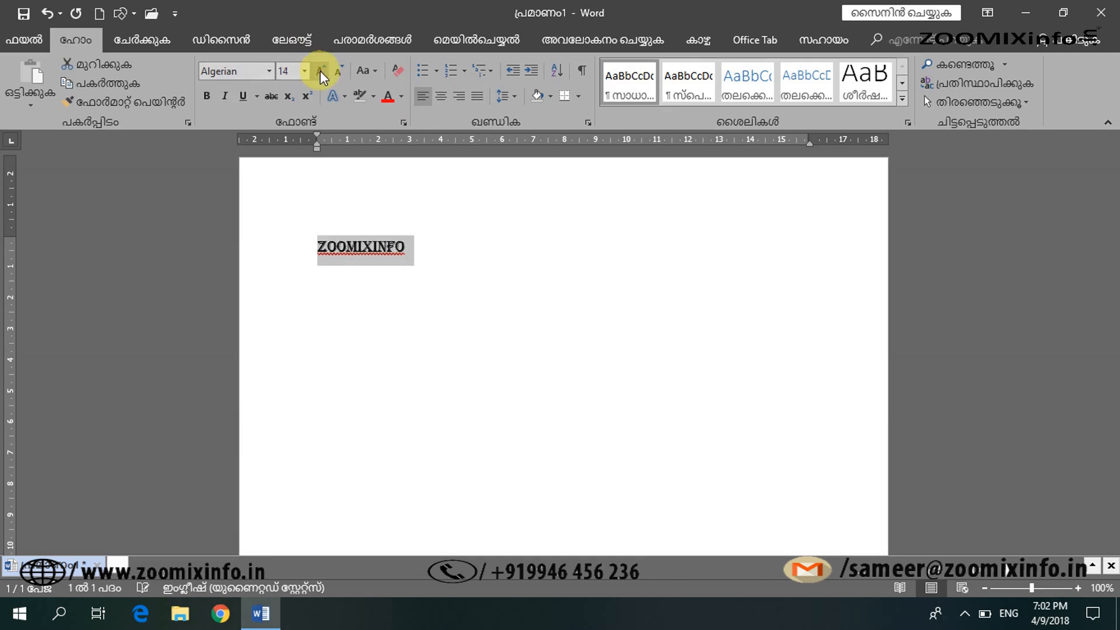
left_click(321, 70)
left_click(320, 71)
left_click(320, 71)
Give the "zoomixinfo" text a gold text effect and a red highlight.
left_click(334, 96)
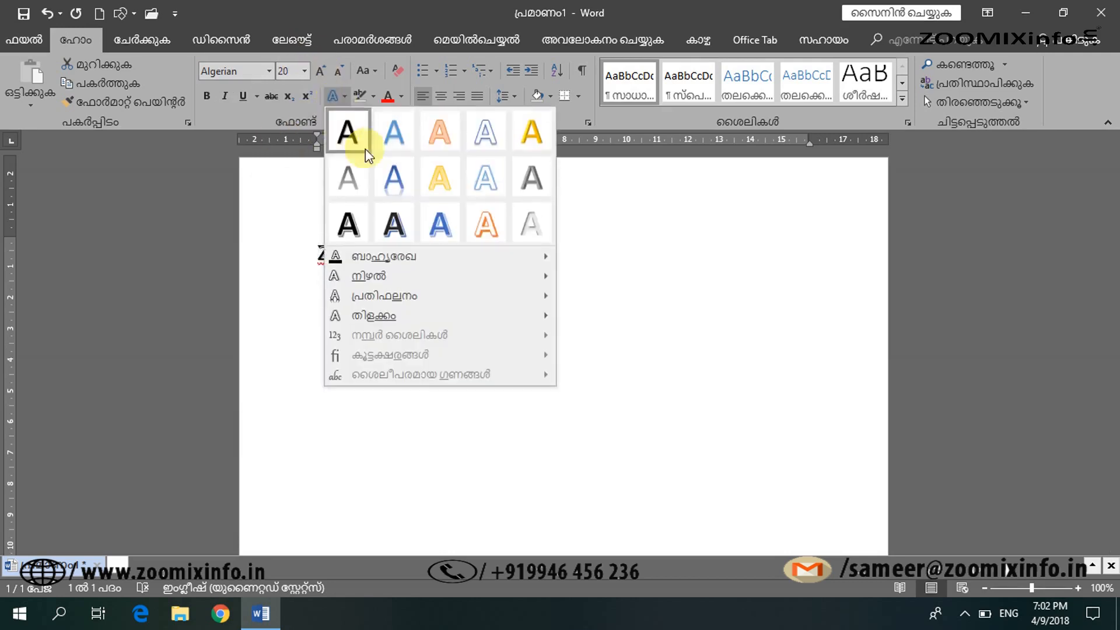
left_click(427, 181)
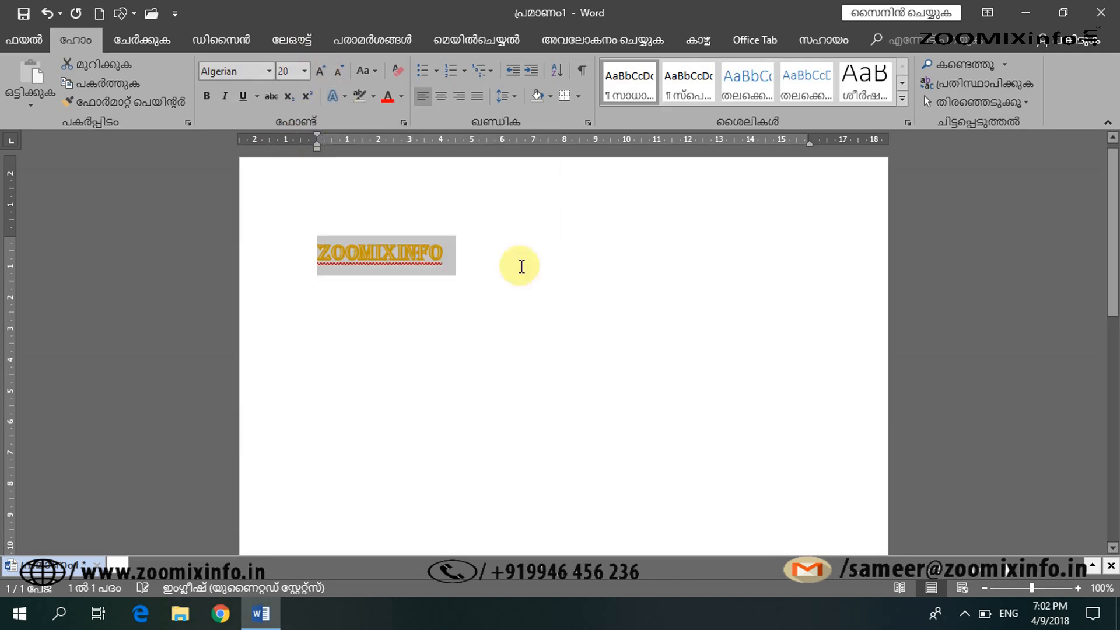
left_click(373, 96)
left_click(363, 145)
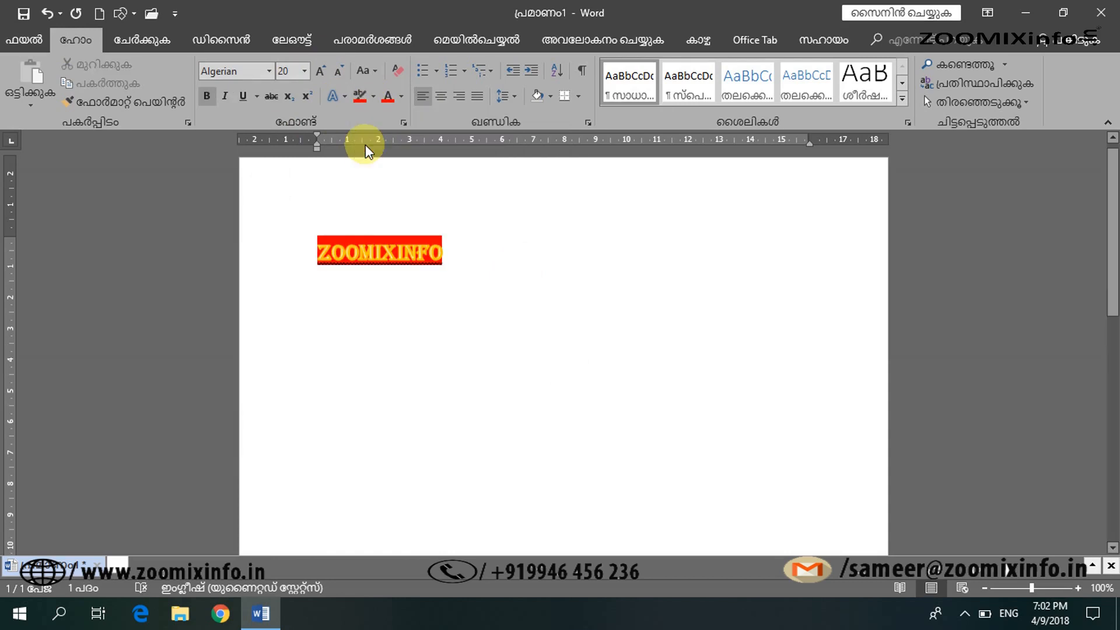
Clear all formatting from "zoomixinfo" and remove its remaining red highlight with the no-colour option.
left_click(279, 253)
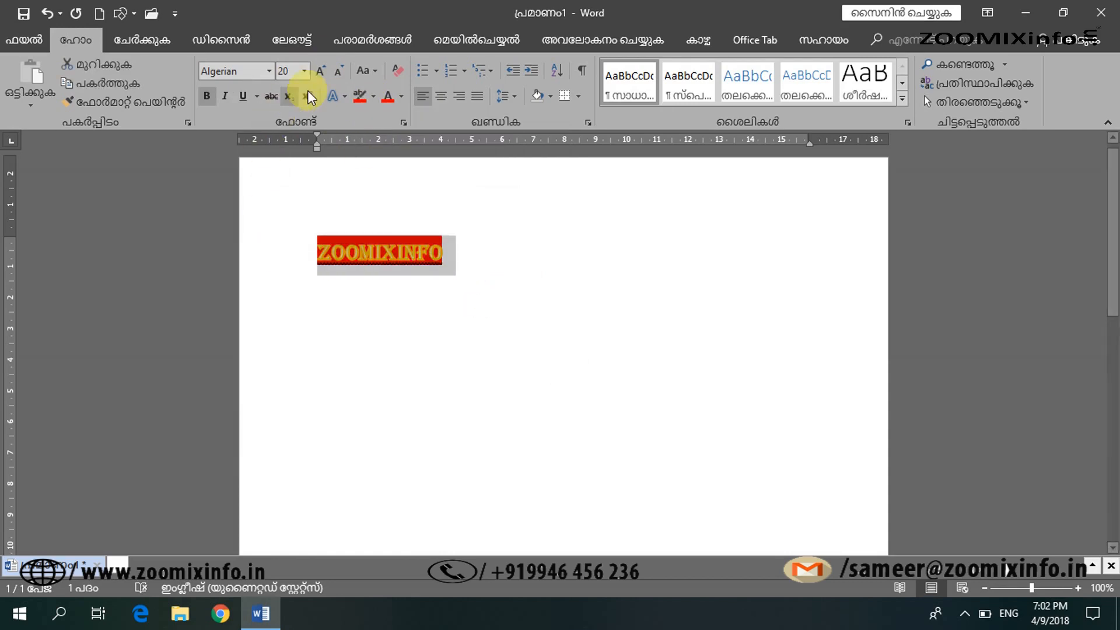
left_click(398, 73)
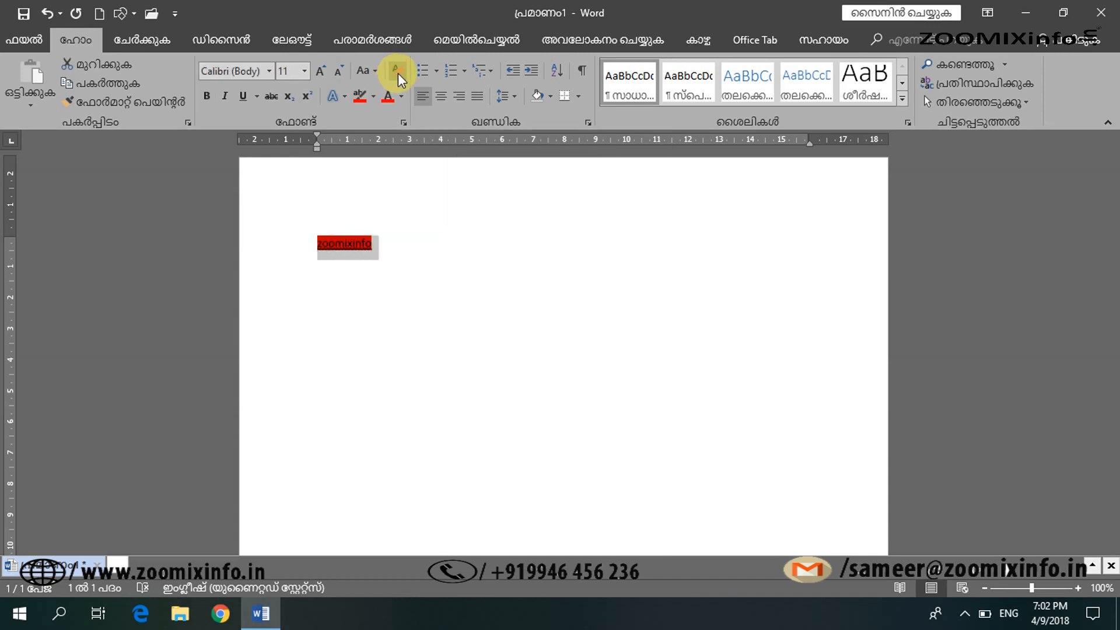
left_click(372, 101)
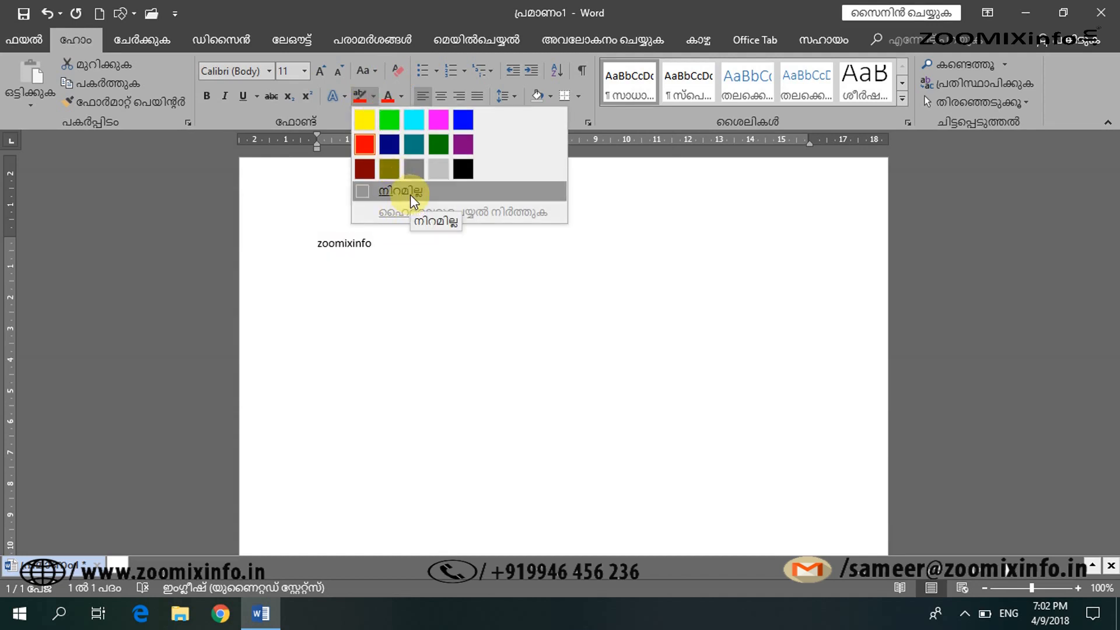
left_click(429, 190)
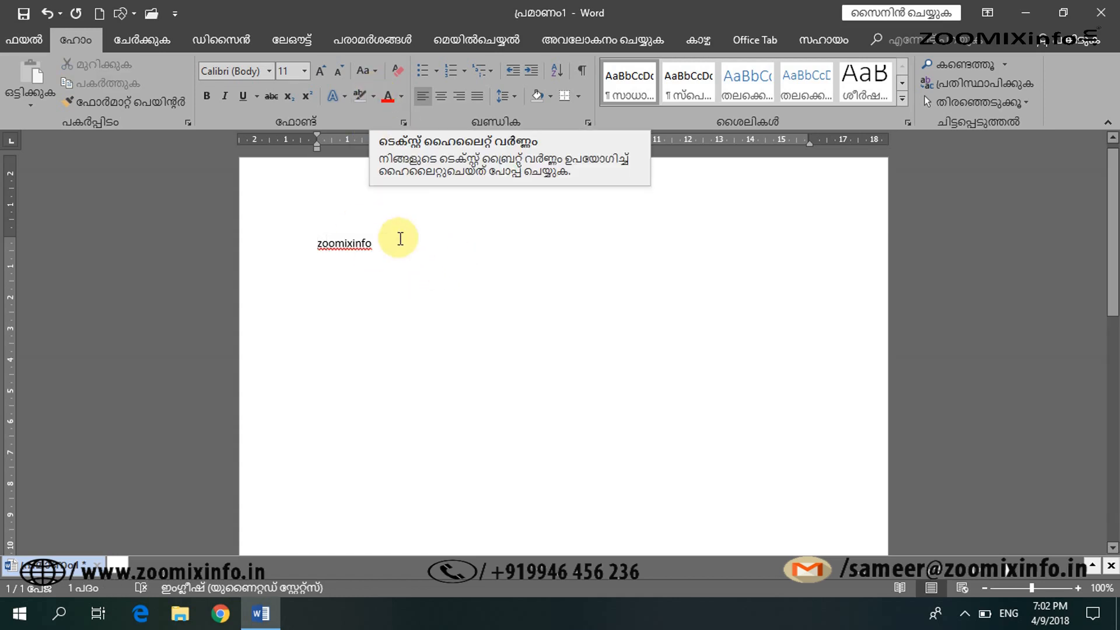
Delete the "zoomixinfo" text and fill the document with sample paragraphs using =rand().
left_click_drag(400, 239, 279, 236)
key("Delete")
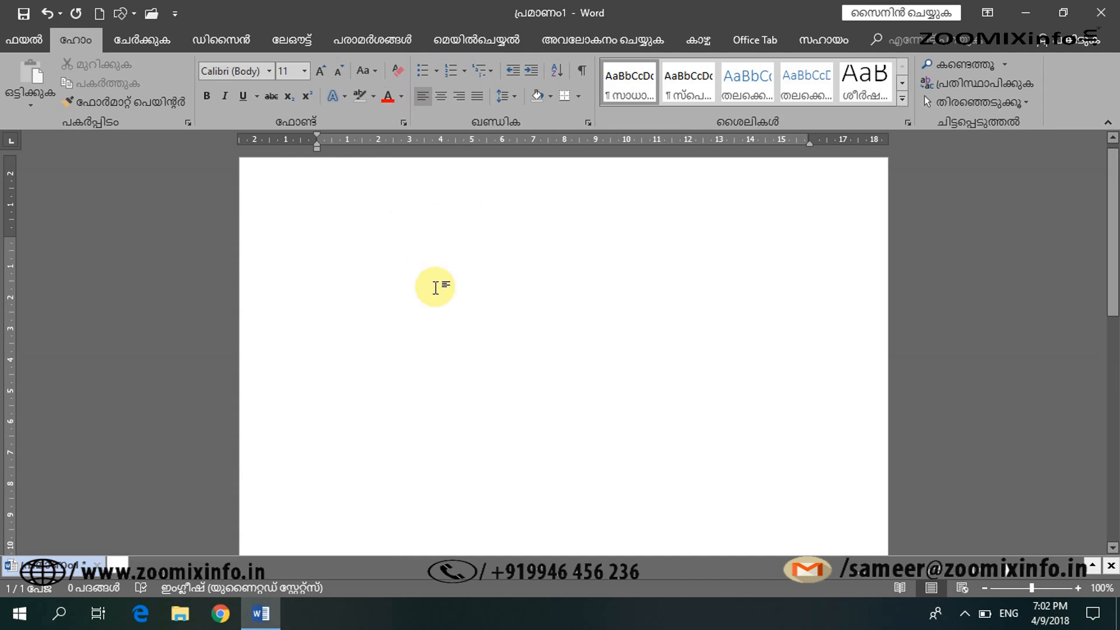
type("=rand()")
key("Return")
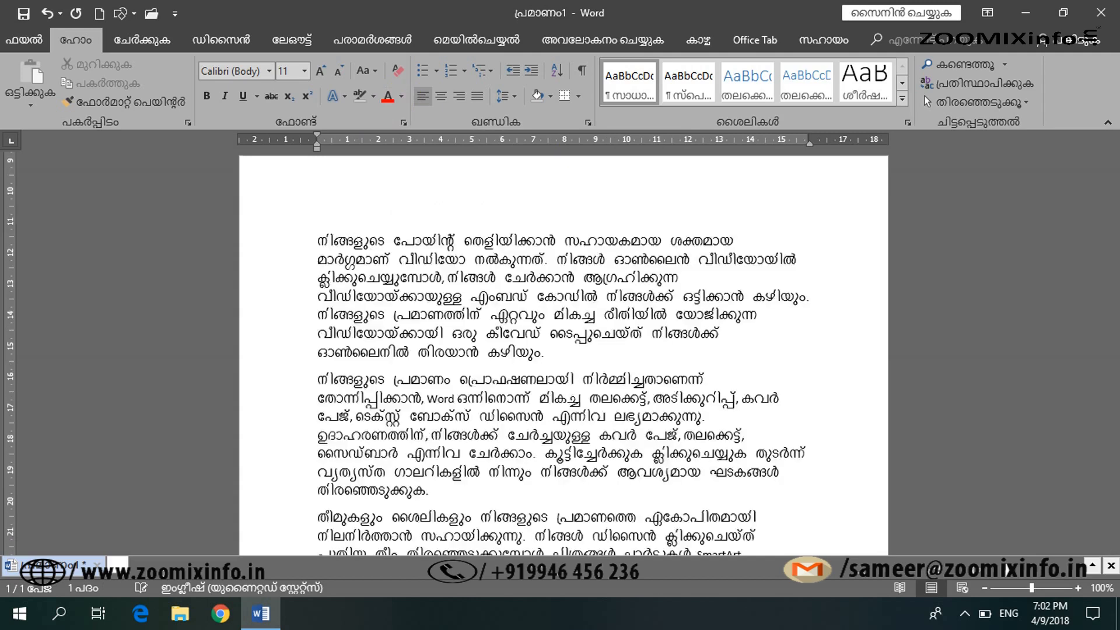
scroll(393, 287, "up", 10)
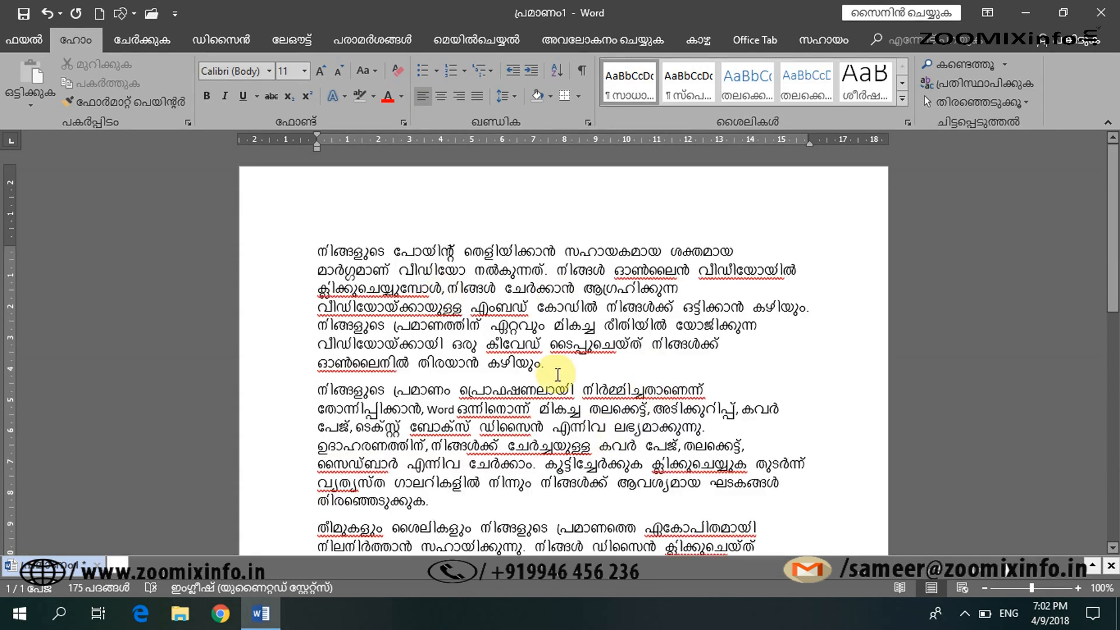
Select the first paragraph and set its font colour to Automatic.
left_click_drag(562, 372, 327, 256)
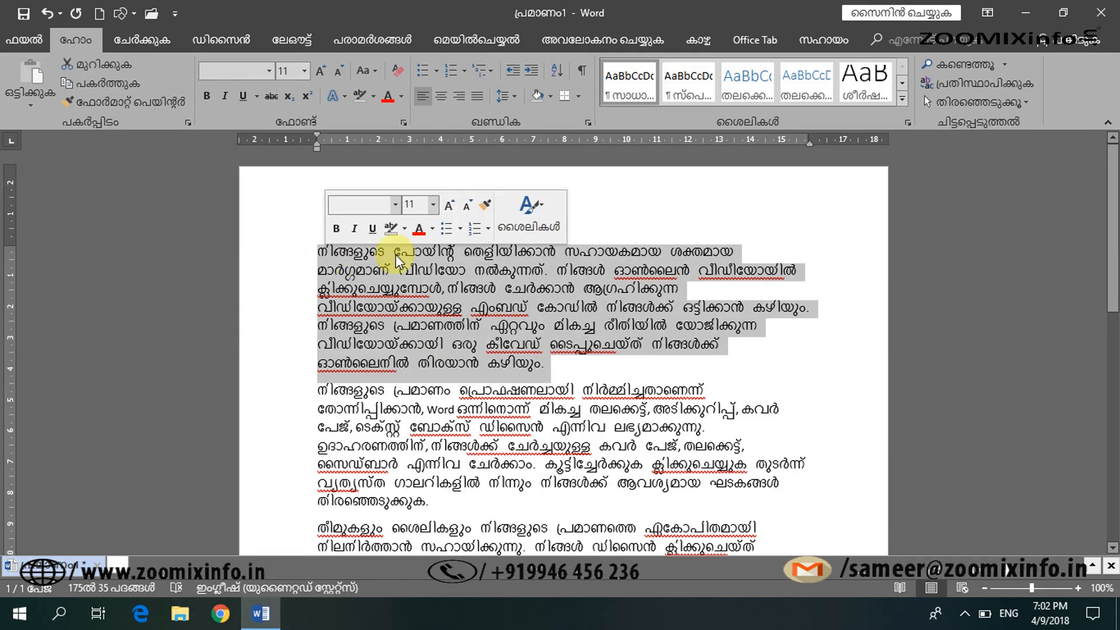
left_click(400, 99)
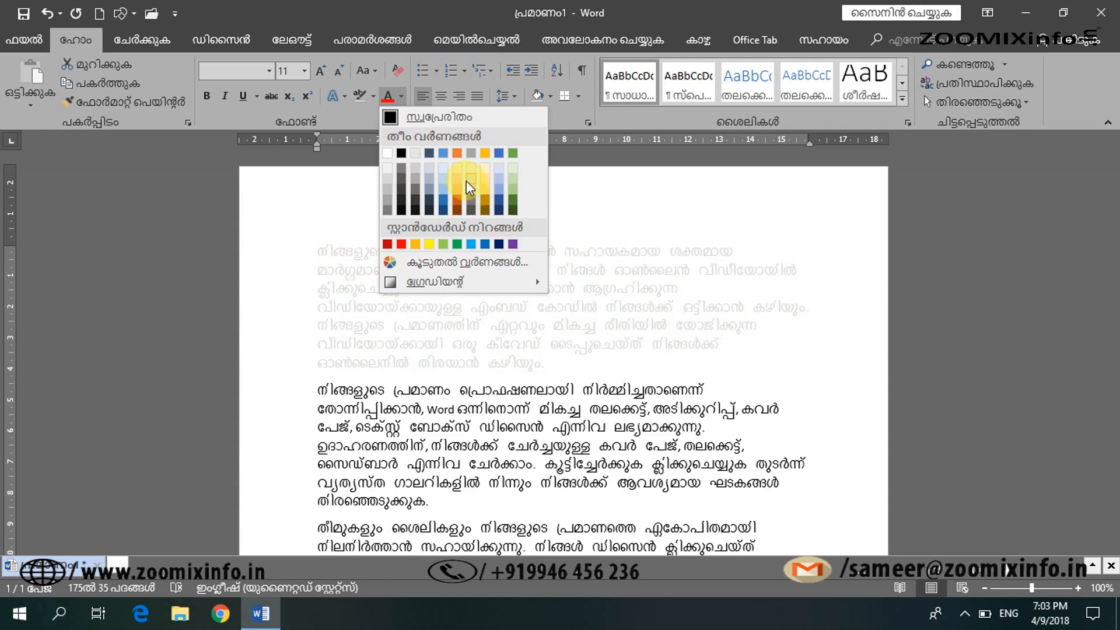
left_click(300, 154)
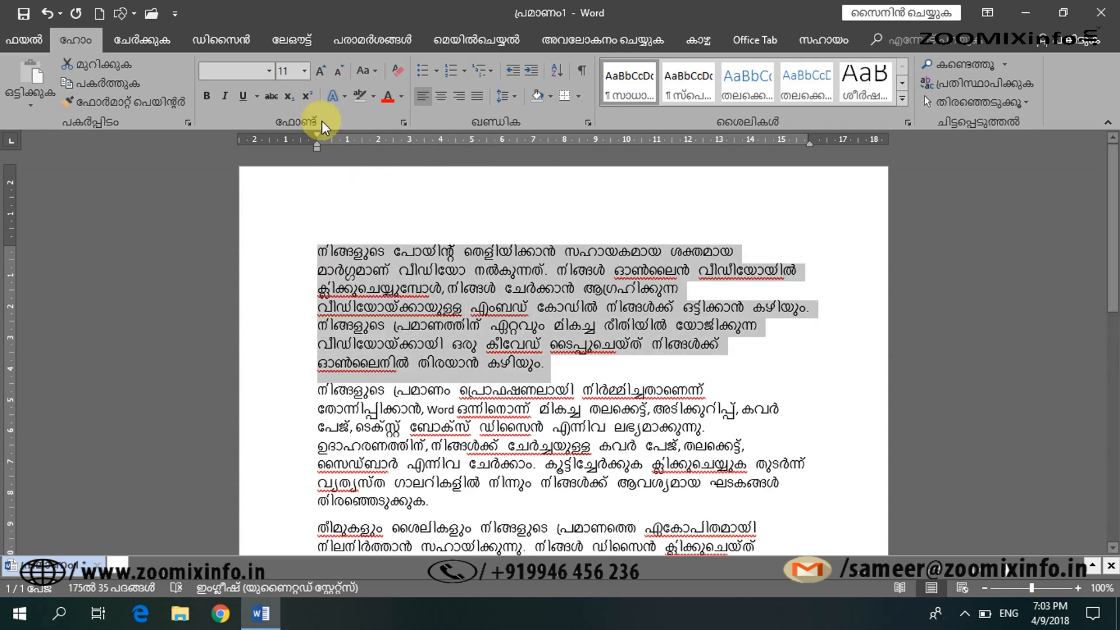
left_click(344, 96)
left_click(263, 220)
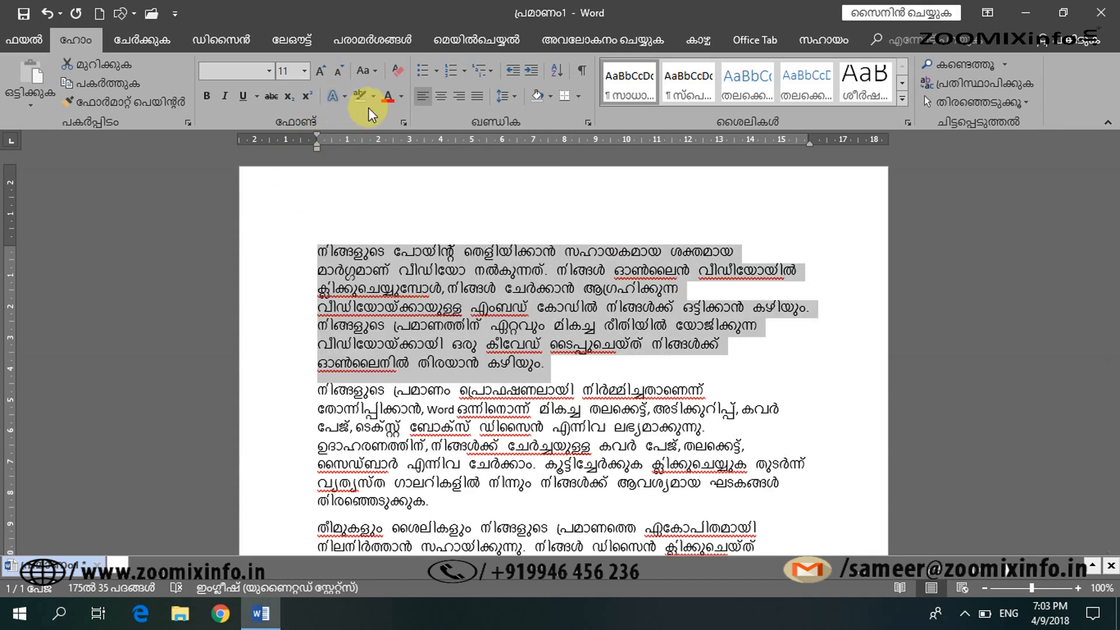
left_click(401, 98)
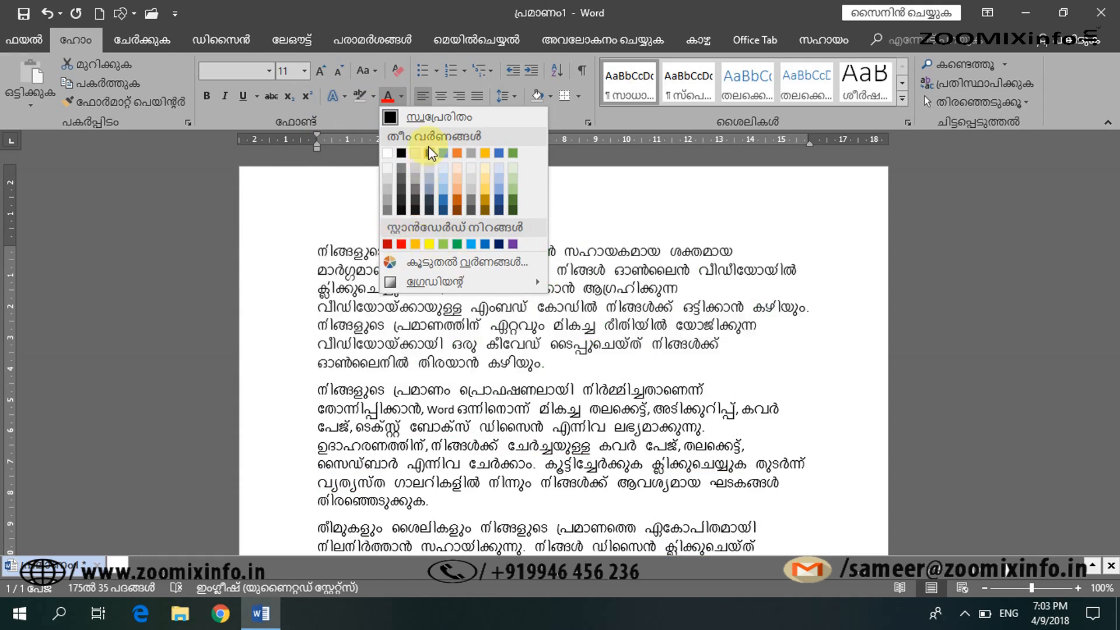
left_click(432, 113)
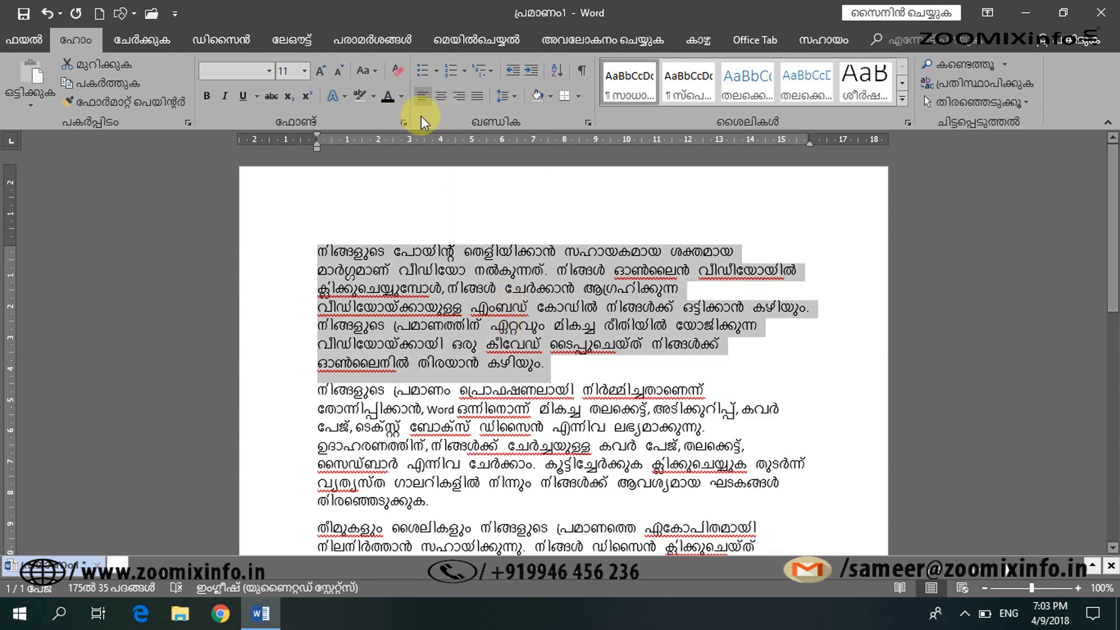
Colour the first paragraph yellow from the standard colours and return it to the Automatic colour.
left_click(401, 96)
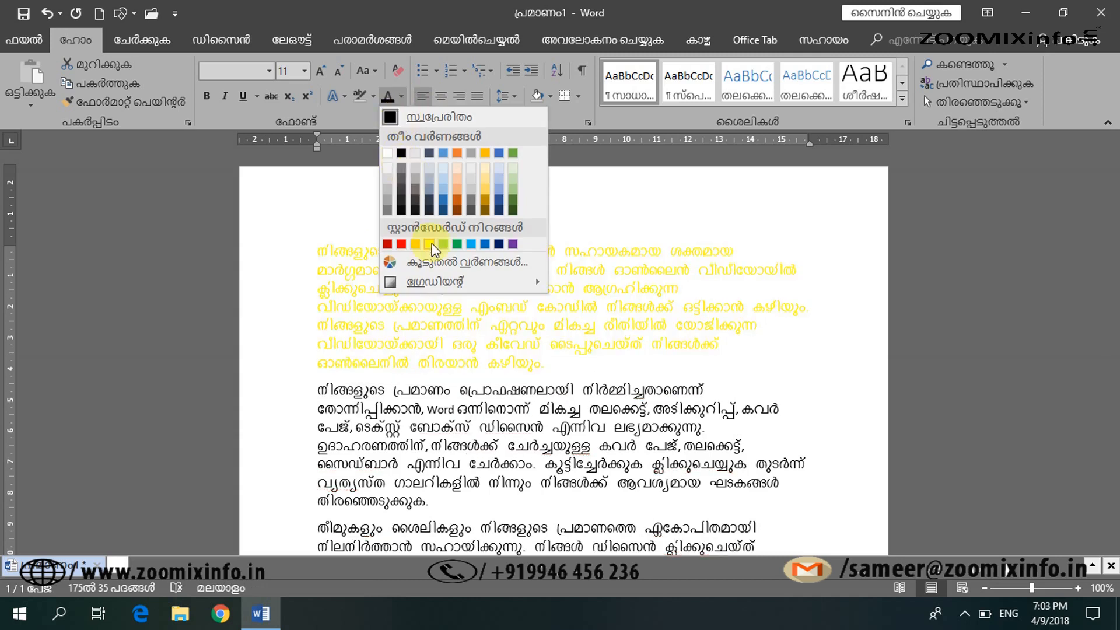
left_click(430, 243)
left_click(405, 95)
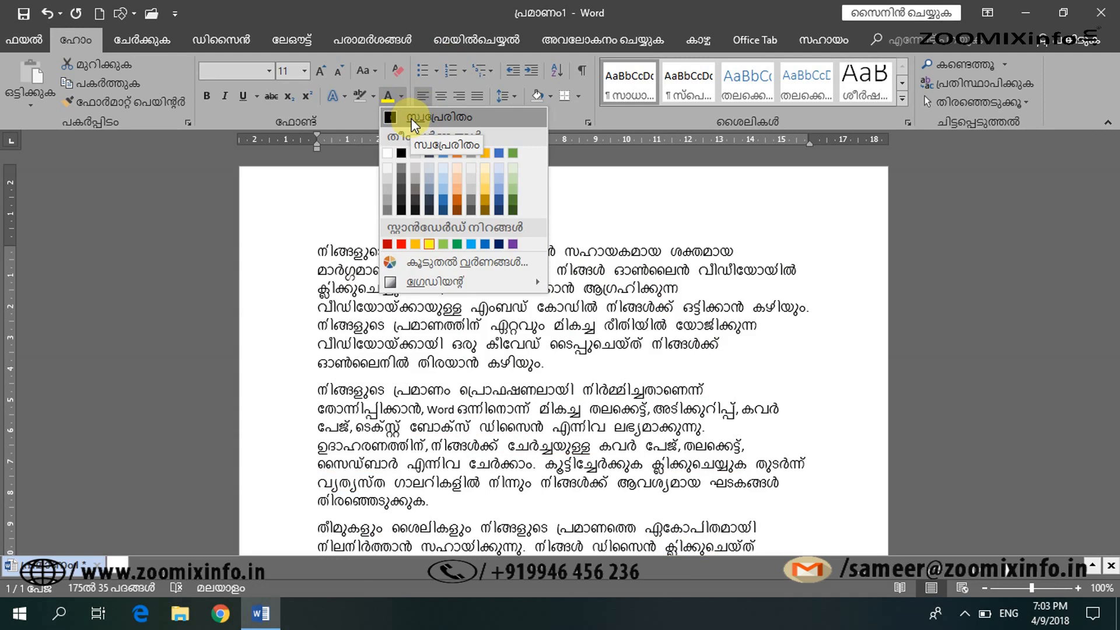
left_click(411, 119)
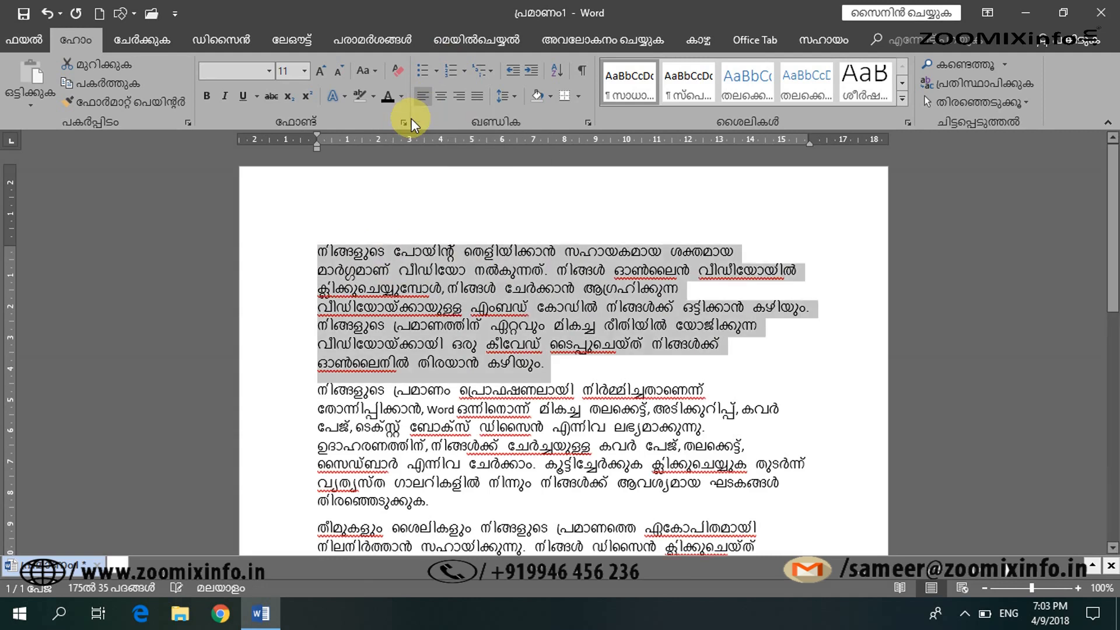
Colour the first paragraph with a dark orange theme shade and clear all its formatting.
left_click(403, 99)
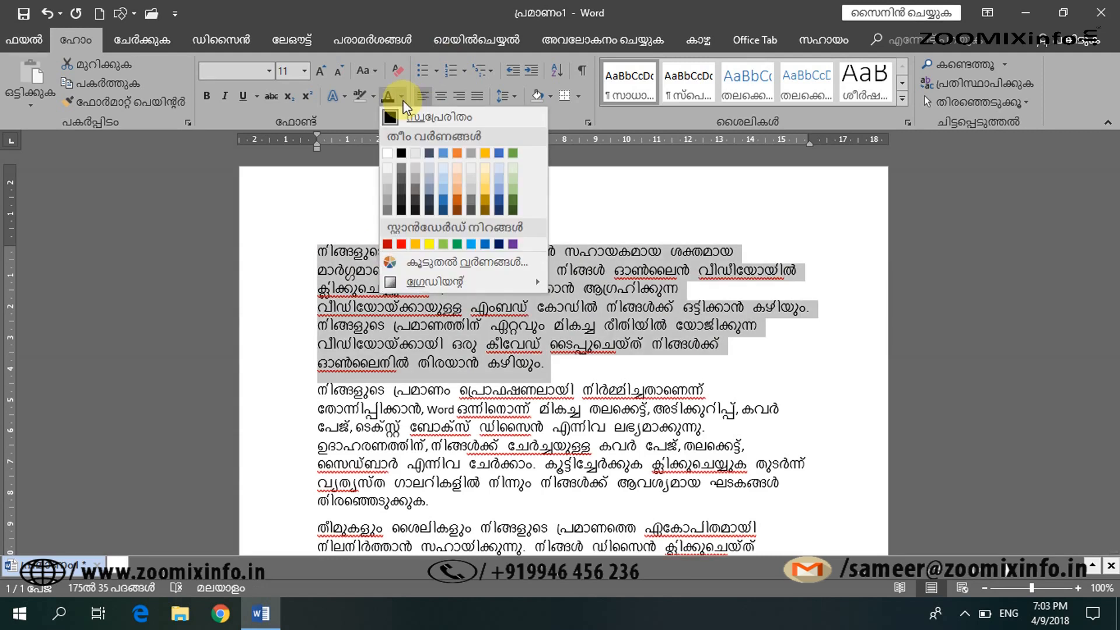
left_click(455, 195)
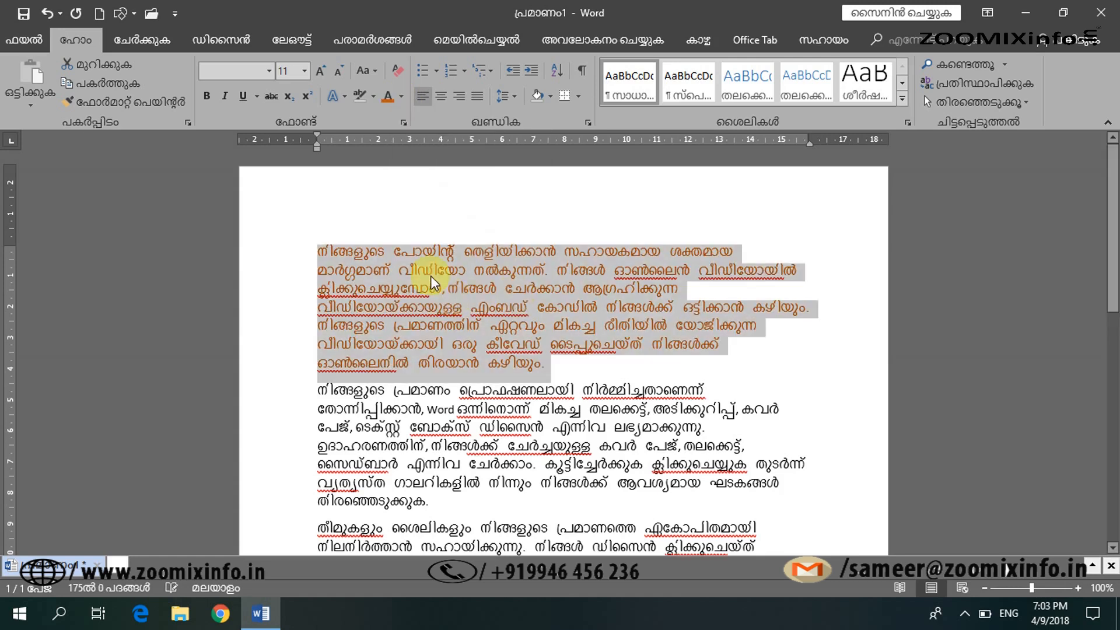
left_click(394, 71)
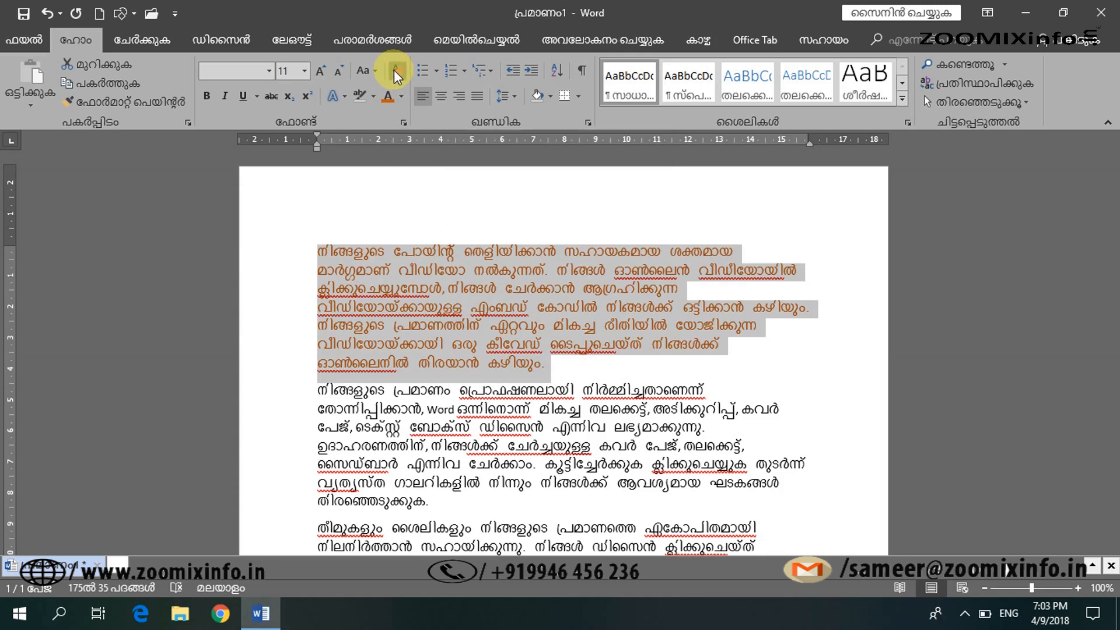
Look at the additional font colours for the paragraph without applying one.
left_click(402, 99)
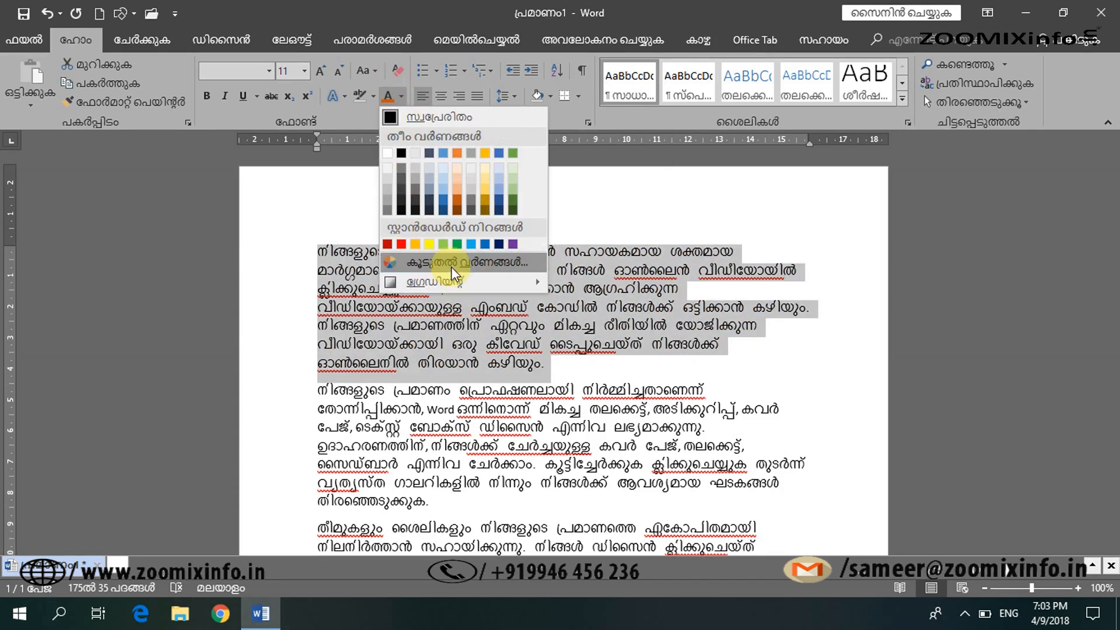
left_click(450, 267)
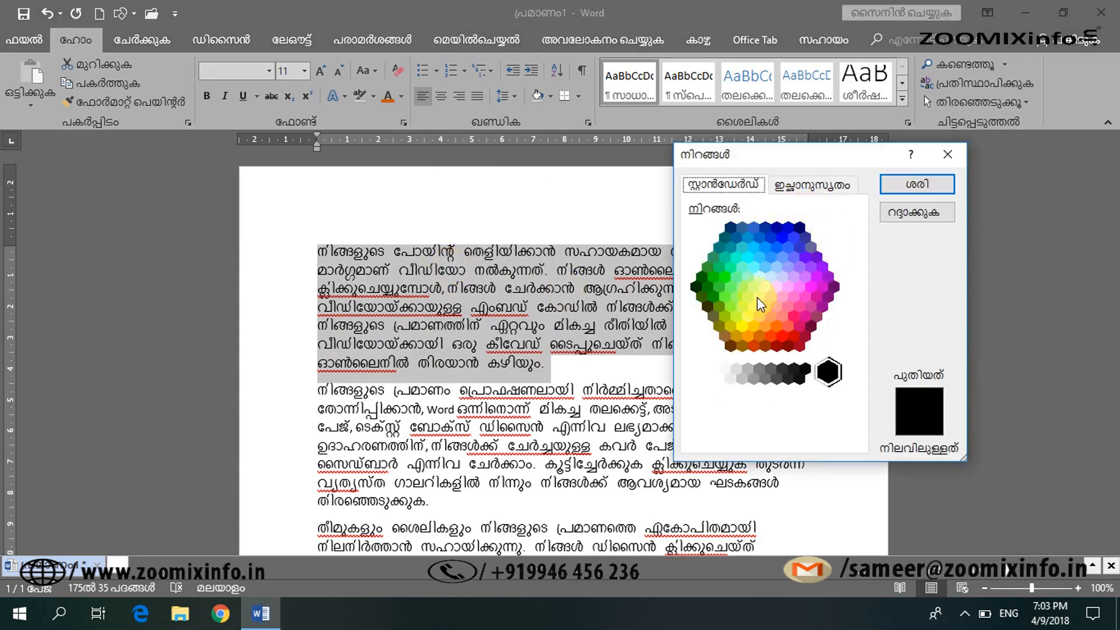
left_click(947, 154)
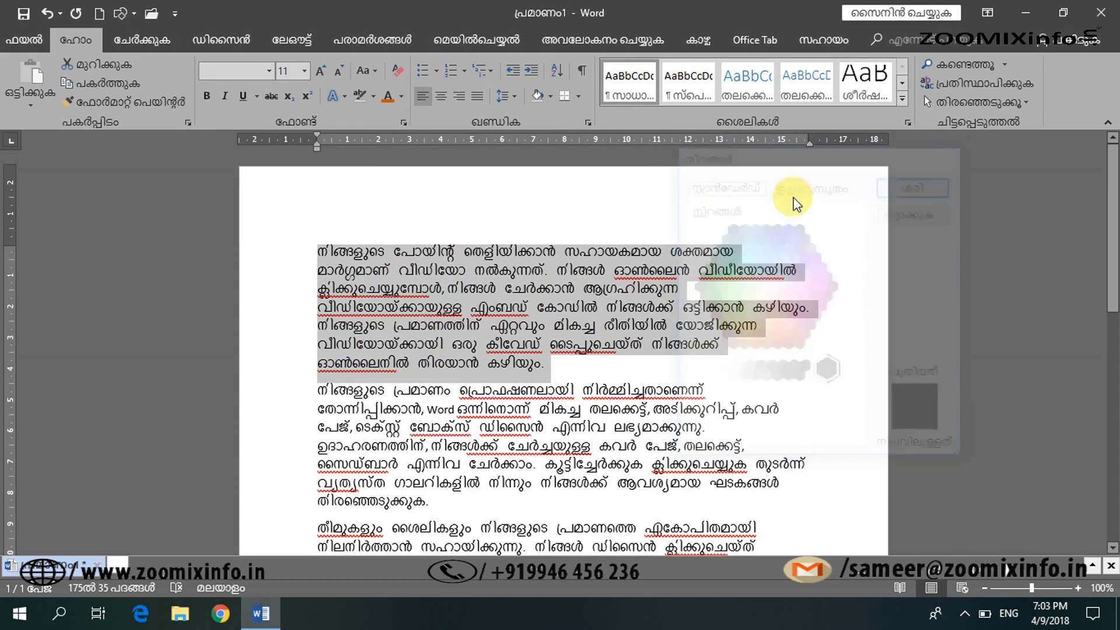
Look at the underline styles and the additional underline colours without applying any.
left_click(257, 96)
mouse_move(402, 338)
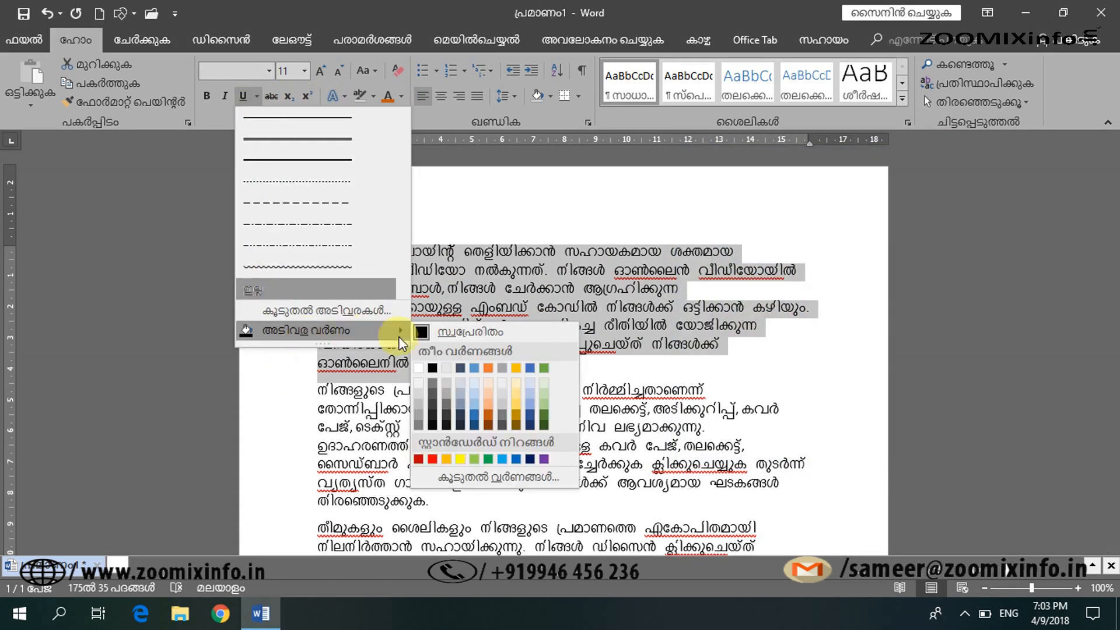
left_click(477, 476)
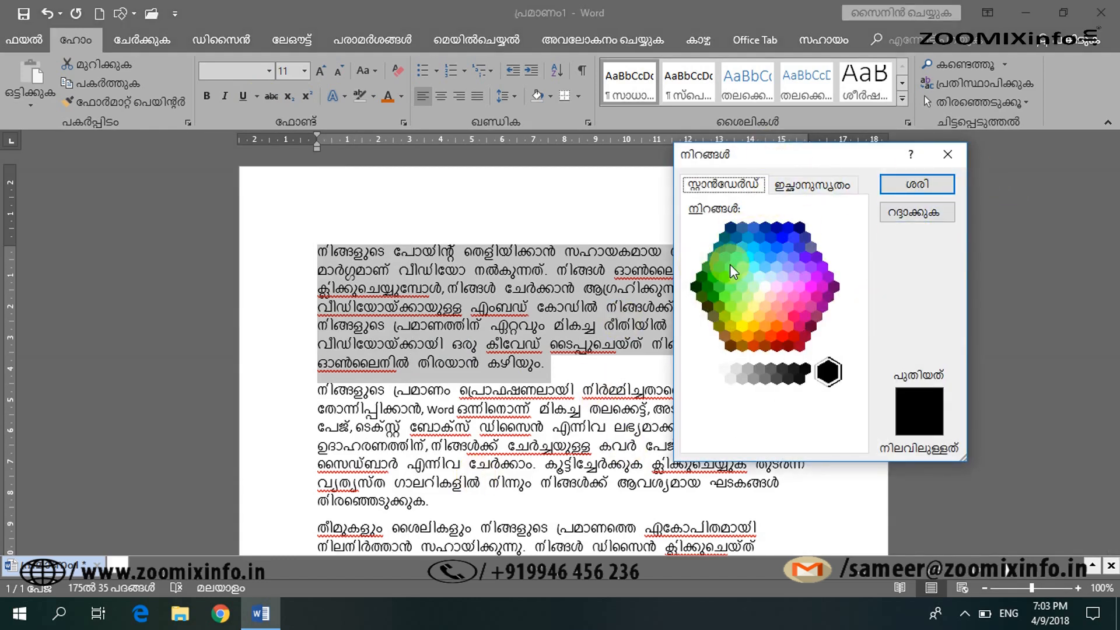
left_click(946, 155)
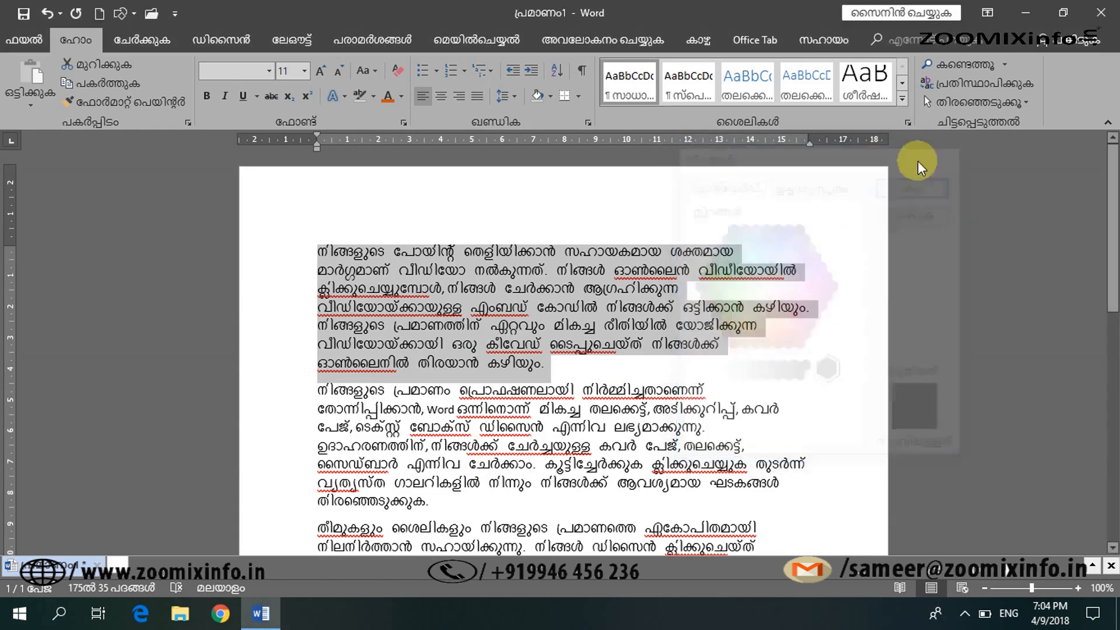
left_click(255, 99)
left_click(450, 372)
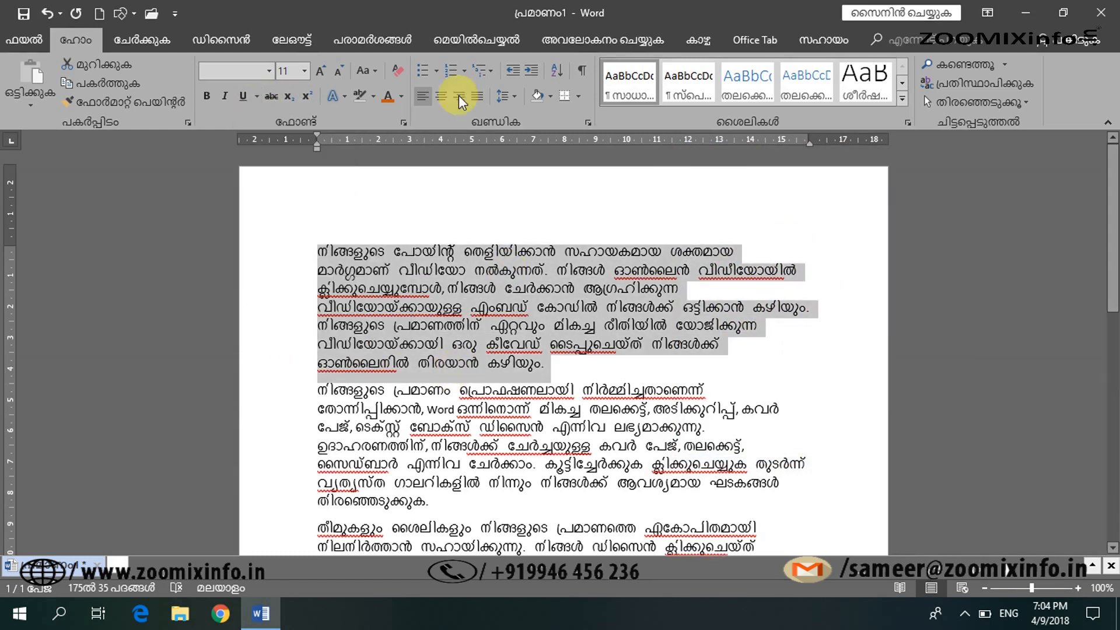
Open the detailed text fill settings and give the first paragraph a light blue solid fill with 22% transparency.
left_click(401, 99)
mouse_move(449, 282)
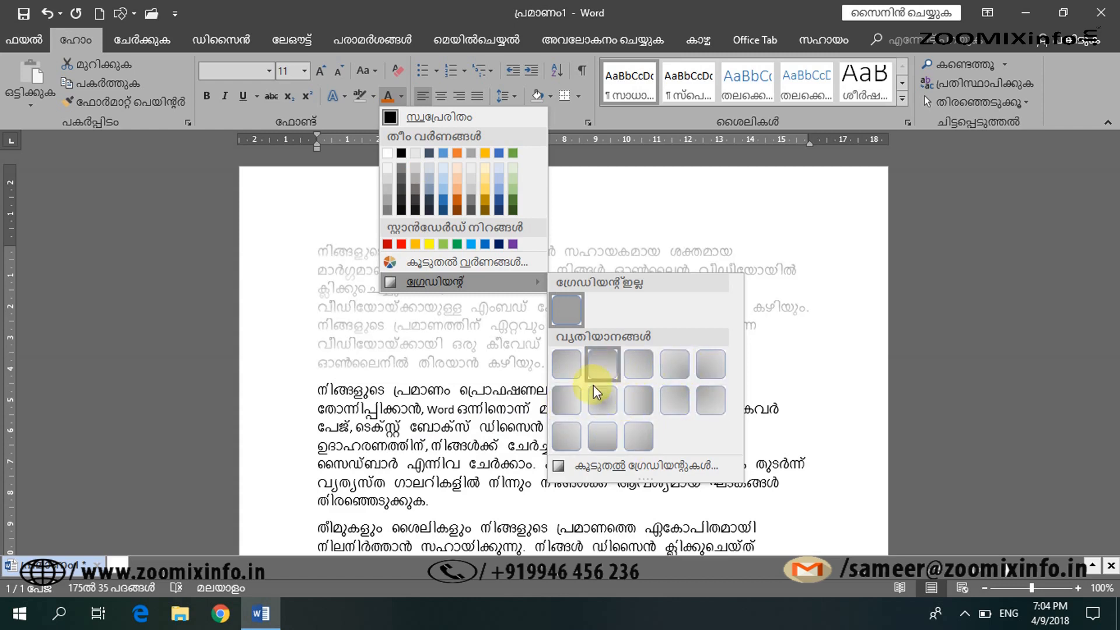
left_click(736, 251)
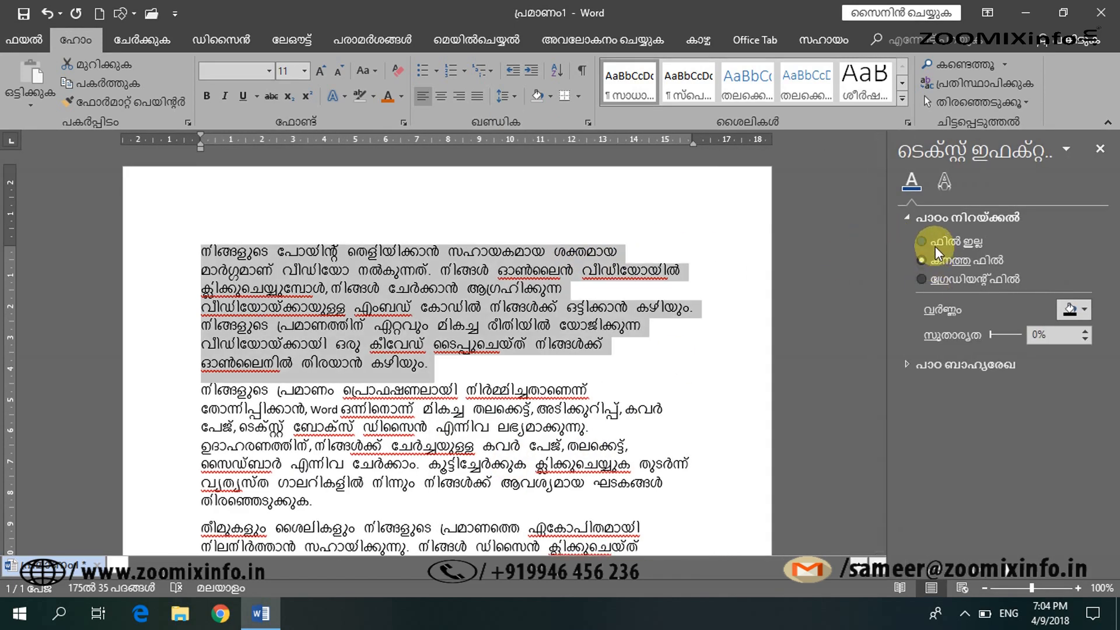
left_click(1075, 313)
left_click(1029, 378)
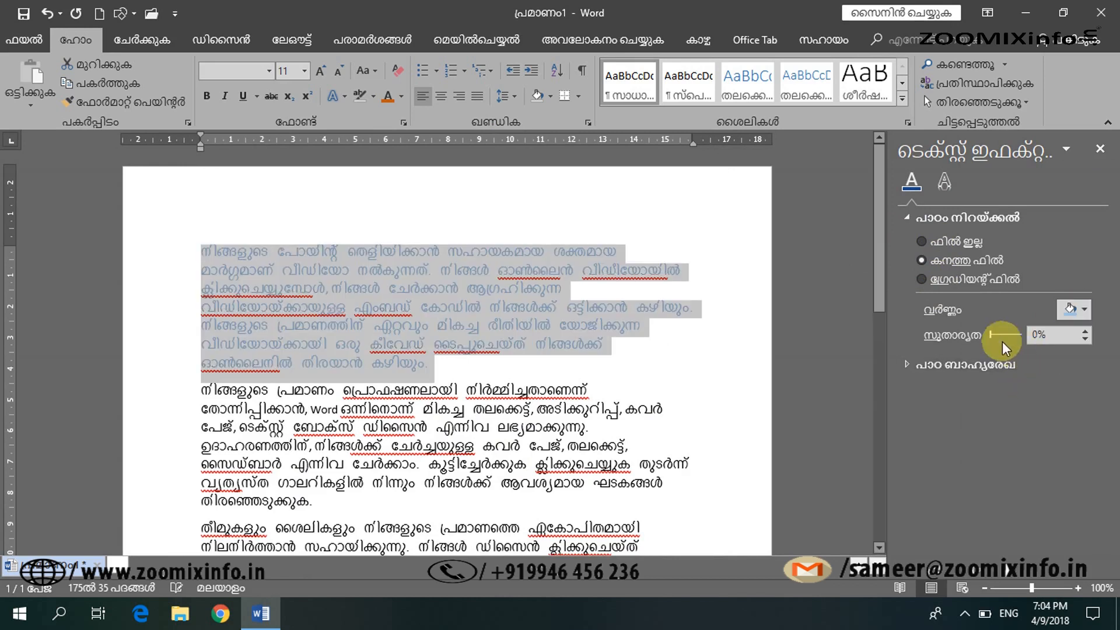
mouse_move(1009, 334)
left_mouse_down()
mouse_move(989, 333)
mouse_move(1018, 332)
mouse_move(1005, 333)
left_mouse_up()
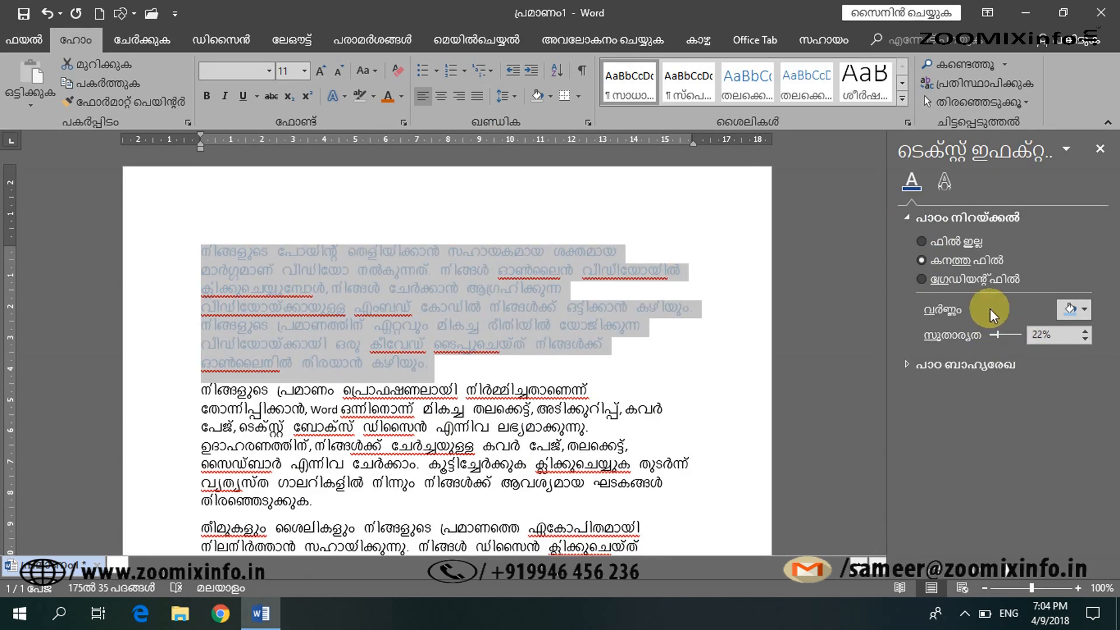
Try no fill and solid fill on the first paragraph, and apply a light orange radial preset gradient.
left_click(943, 240)
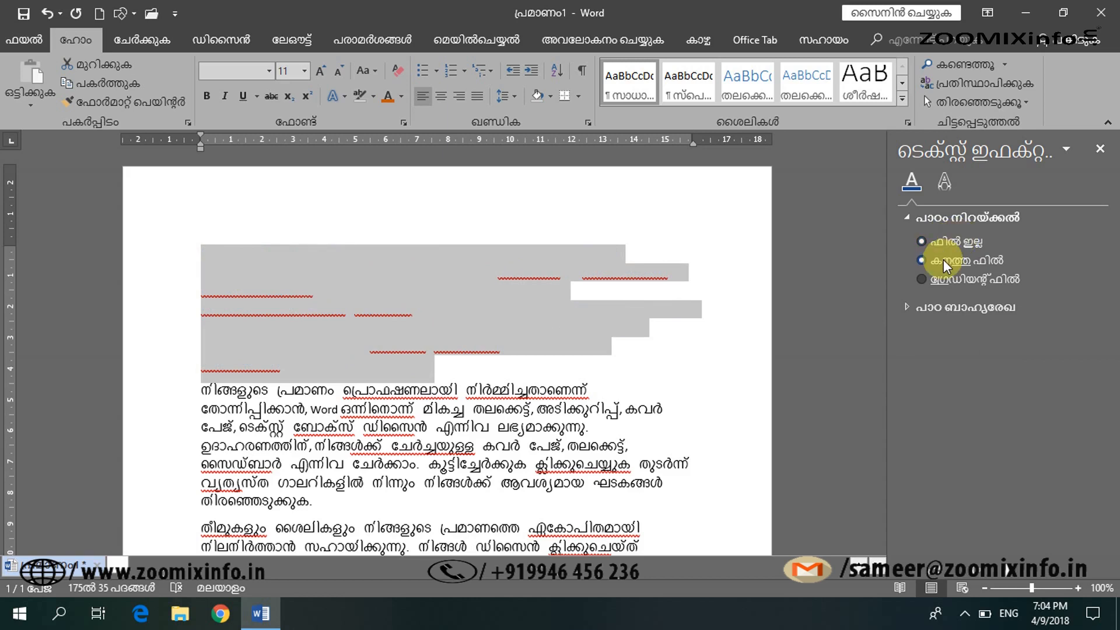
left_click(943, 260)
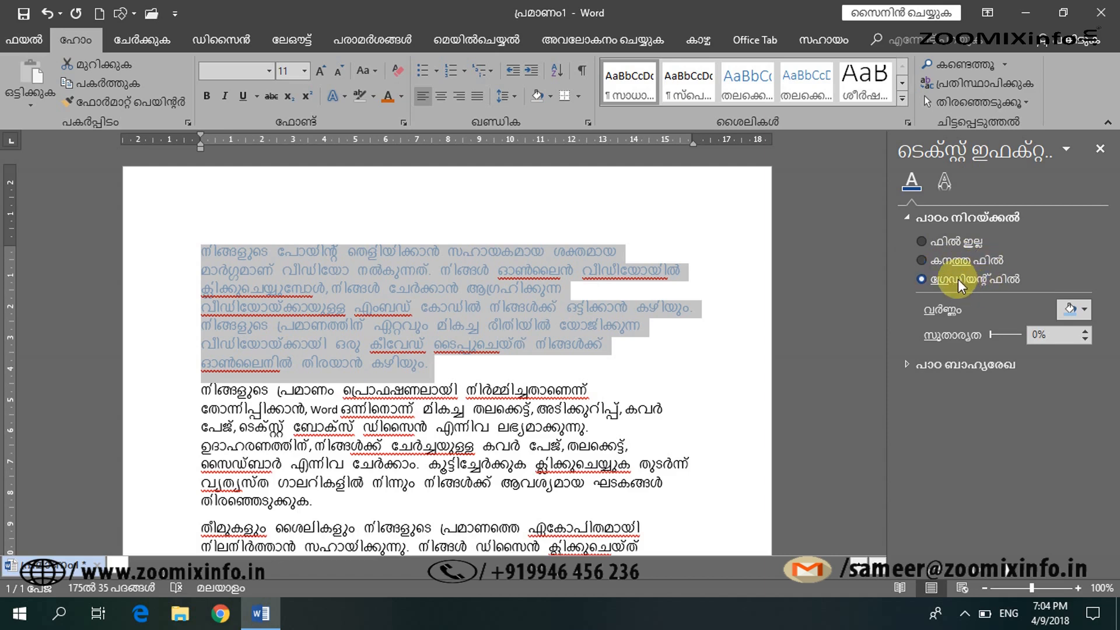
left_click(1083, 310)
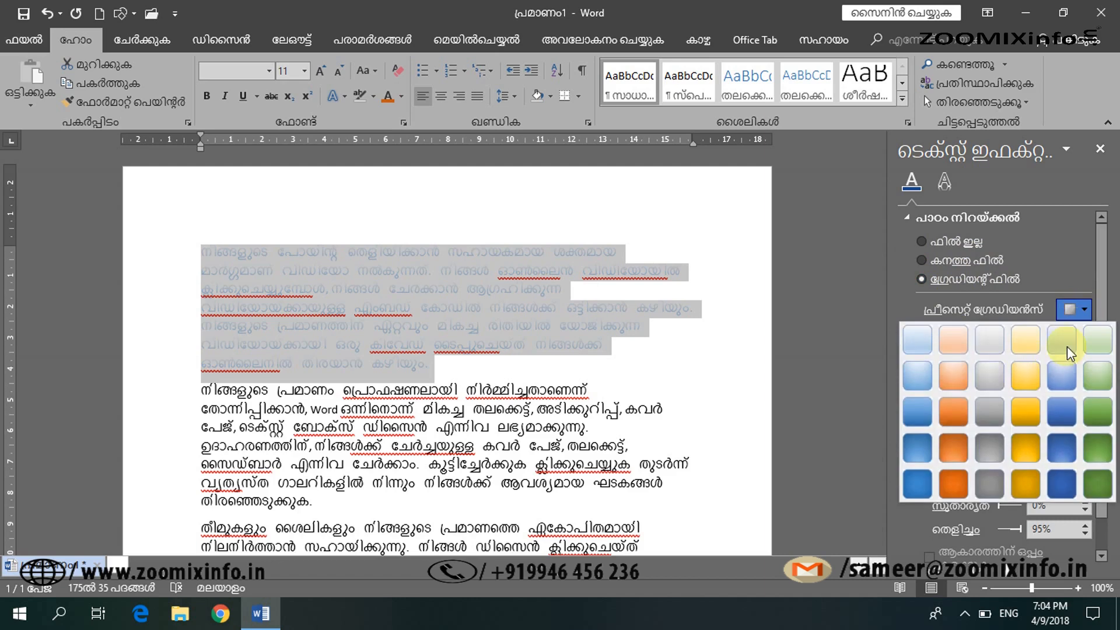
left_click(951, 374)
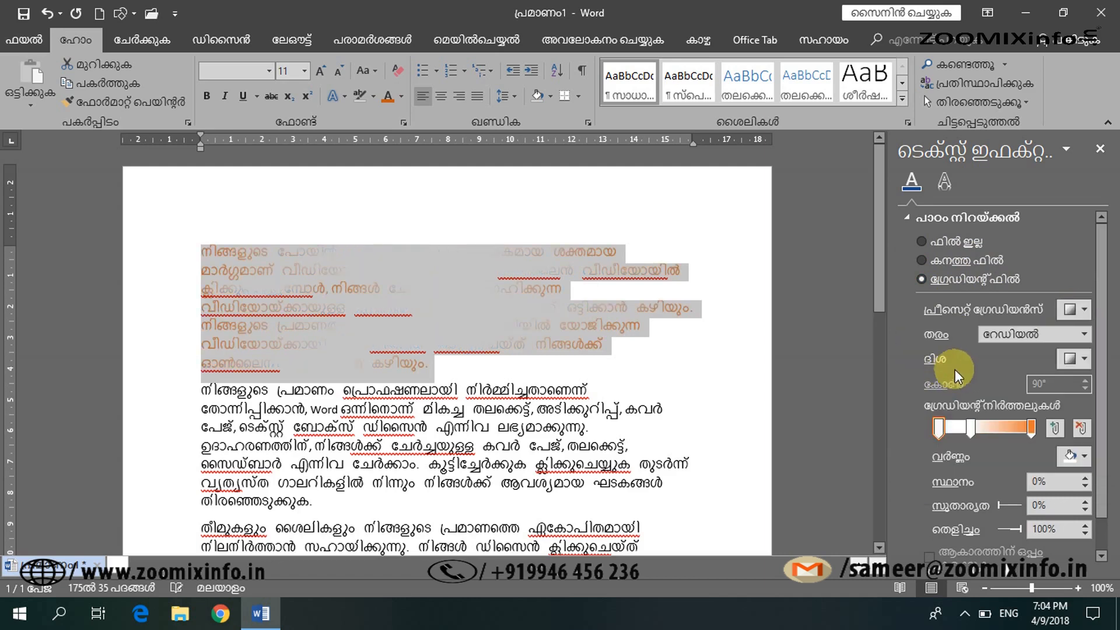
Try the linear and rectangular gradient types on the paragraph, and apply a darker orange linear preset gradient.
left_click(1074, 334)
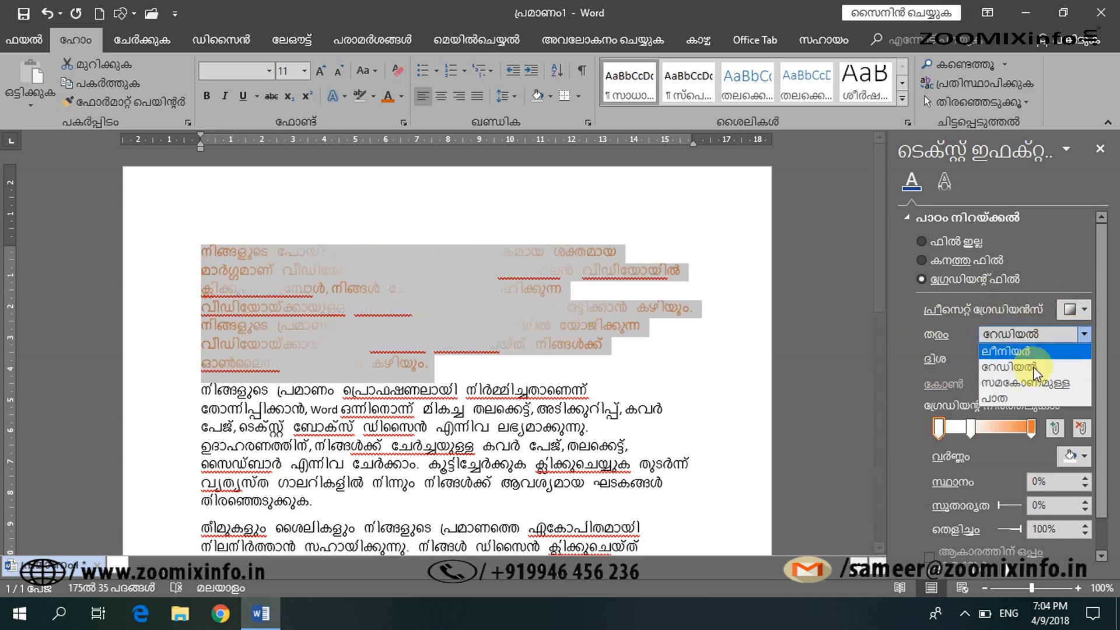
left_click(1029, 352)
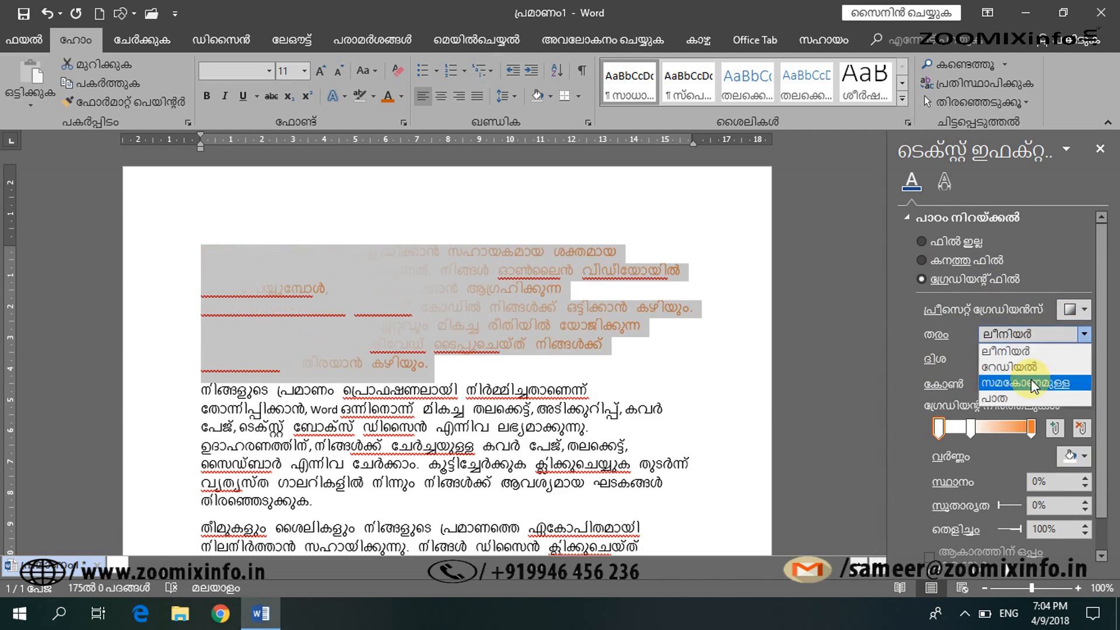
left_click(1031, 383)
left_click(1079, 309)
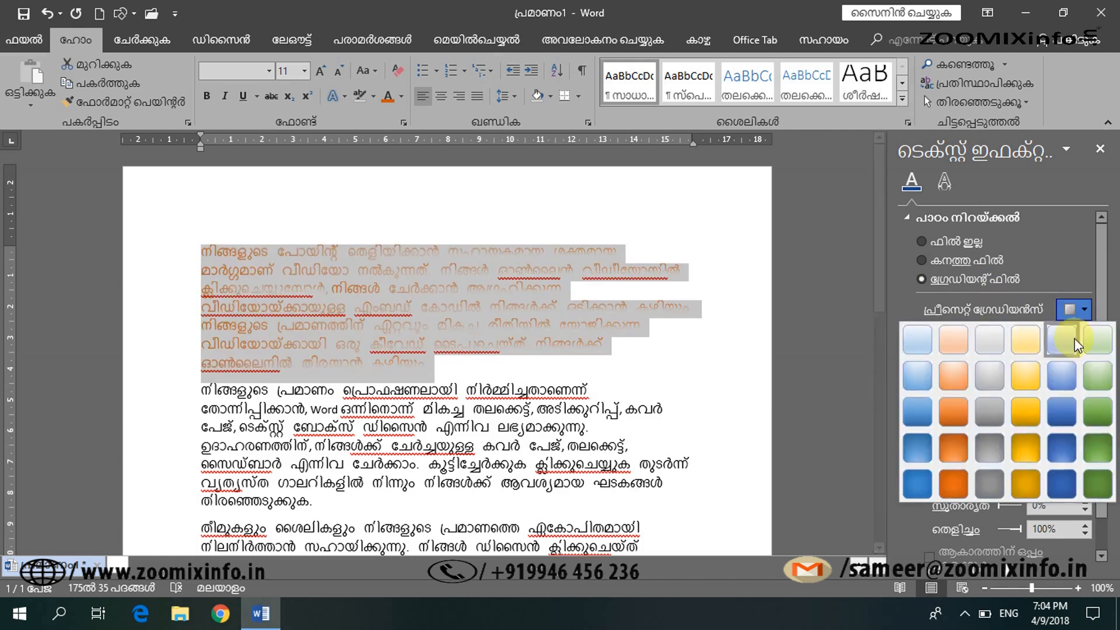
left_click(952, 406)
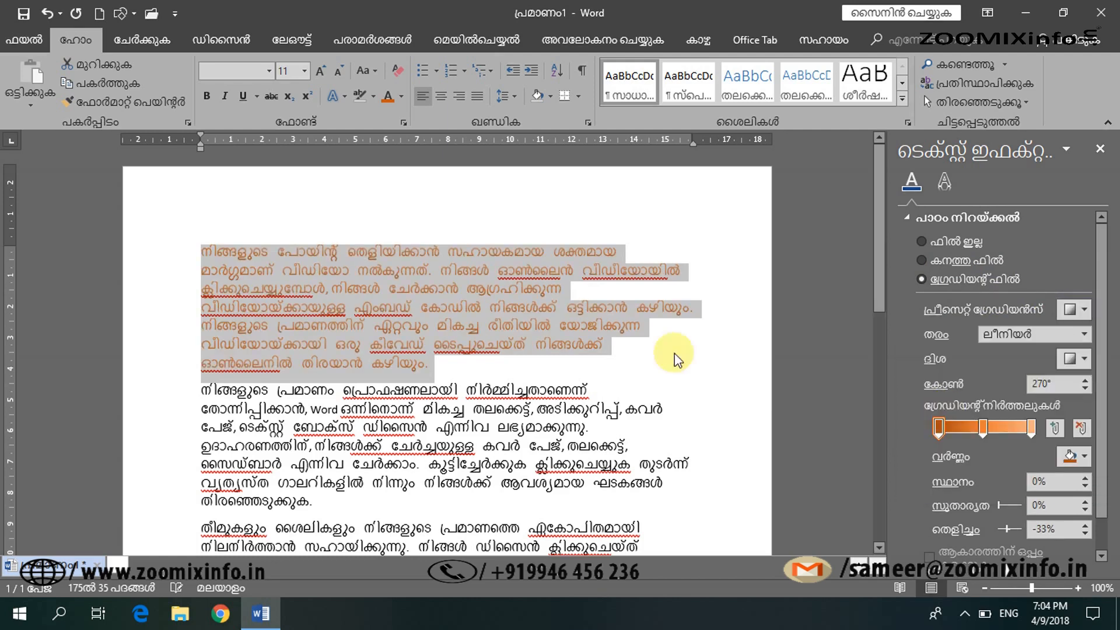
Examine the standard and custom palettes of additional underline colours for the first paragraph without applying one.
left_click(258, 97)
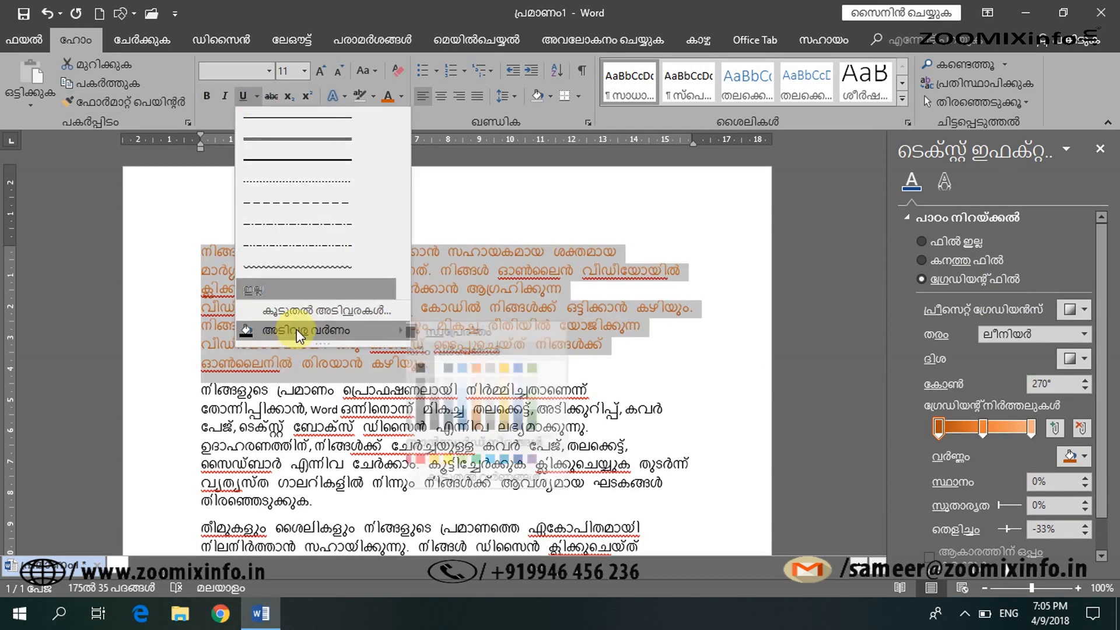
mouse_move(294, 330)
left_click(463, 480)
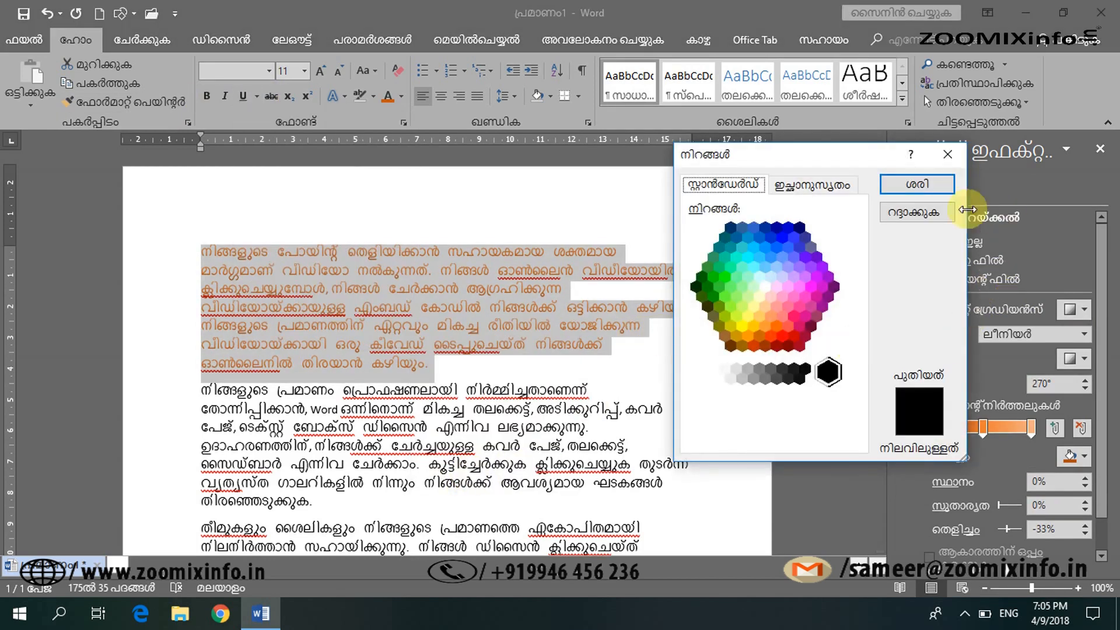
left_click(836, 186)
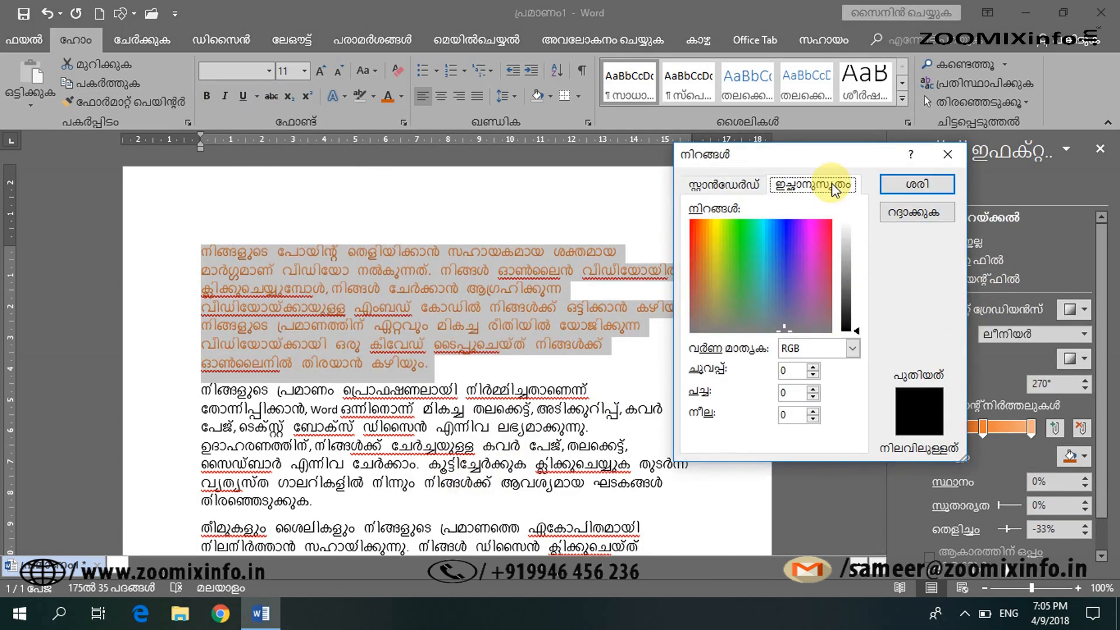
left_click(729, 184)
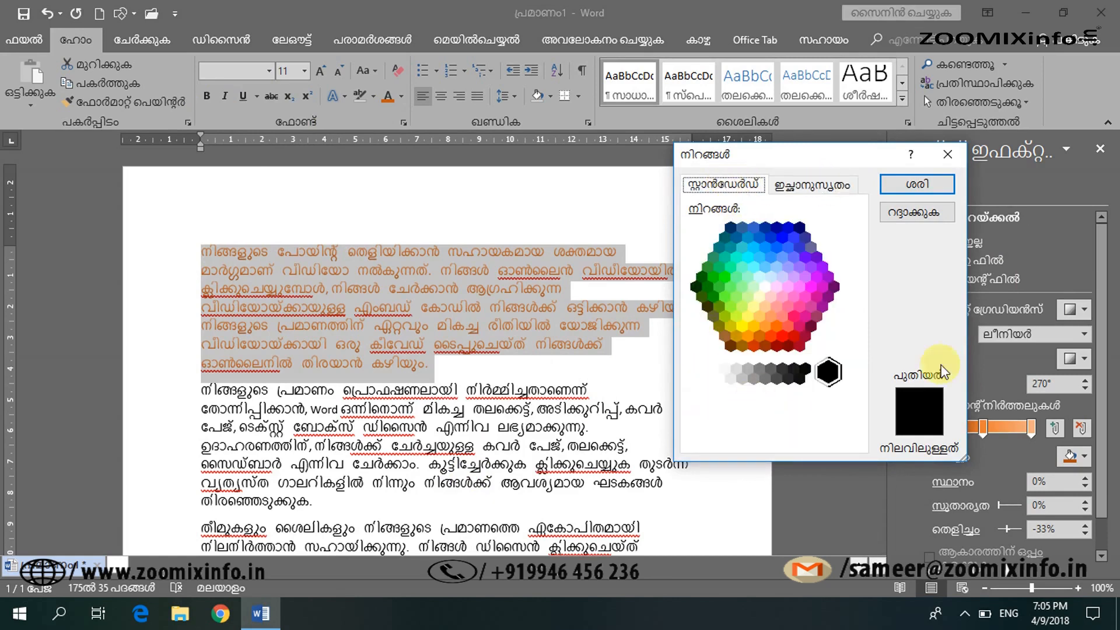
left_click(947, 154)
Examine the text effect presets, outline colours and additional outline colours without applying any.
left_click(334, 96)
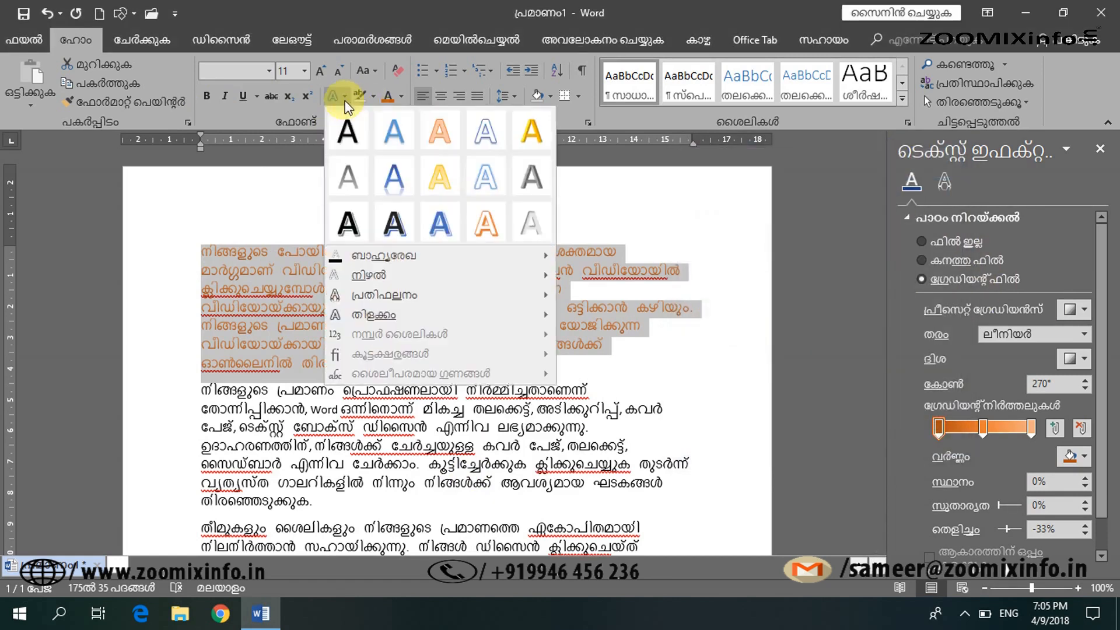
mouse_move(411, 265)
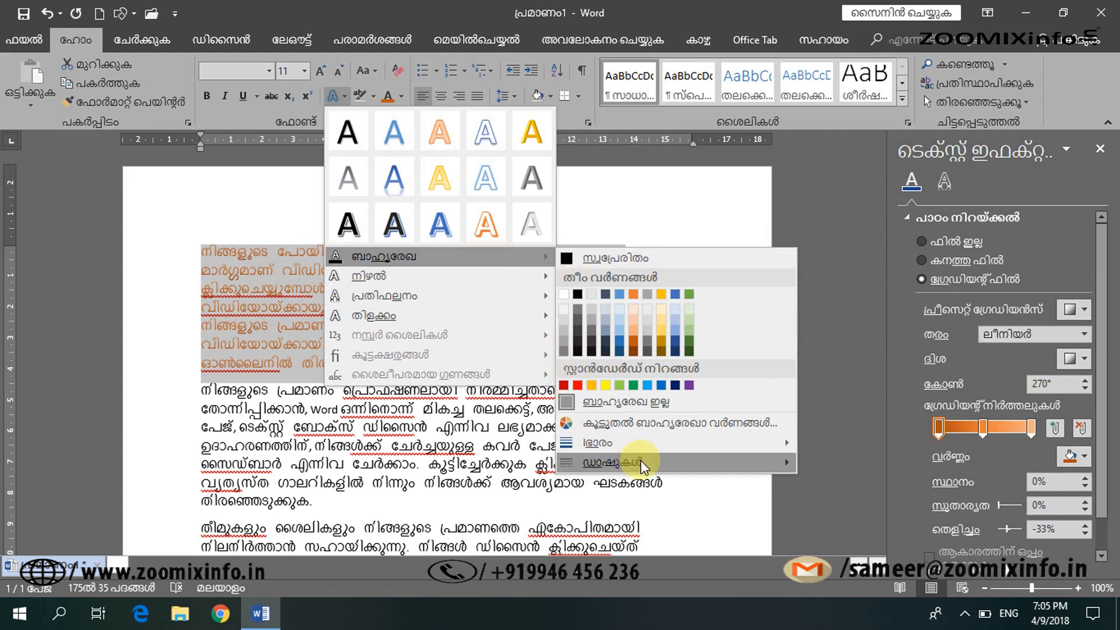
mouse_move(667, 462)
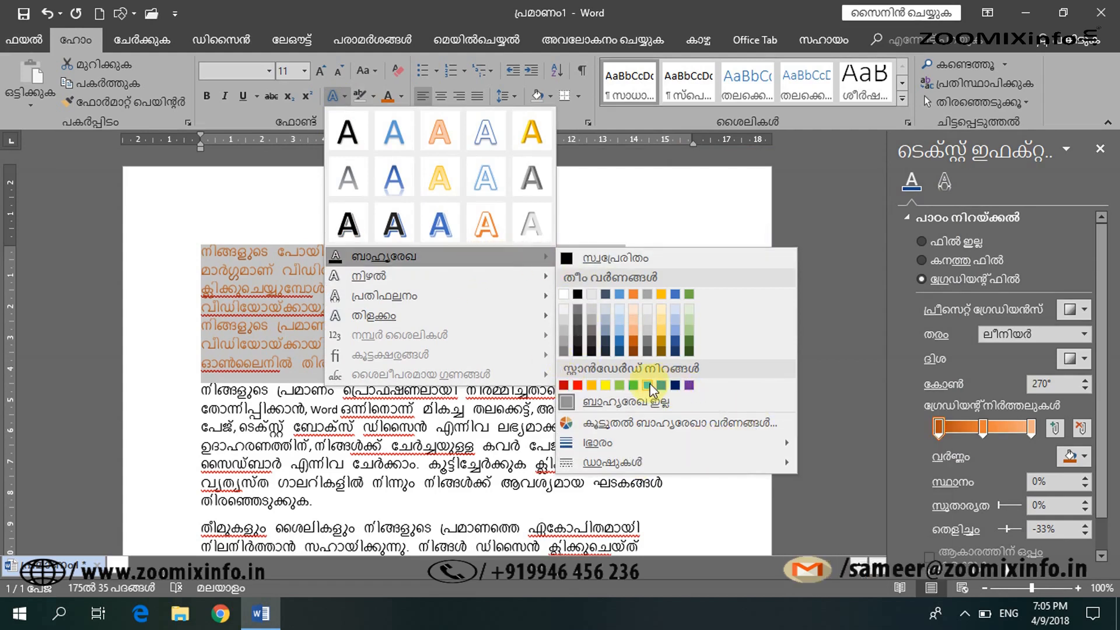
left_click(618, 422)
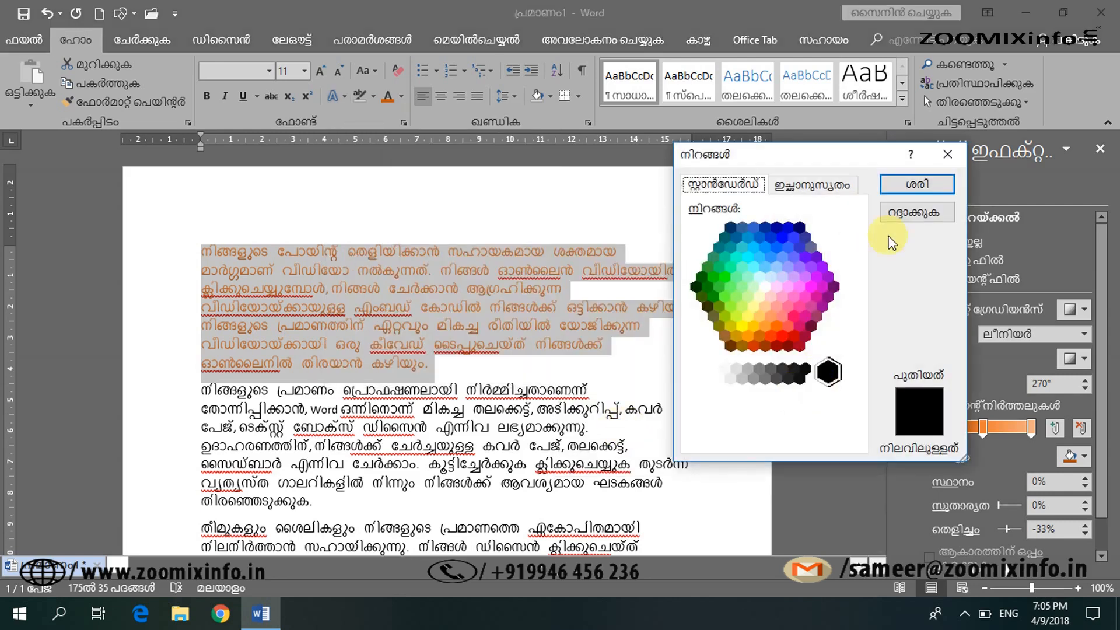
left_click(946, 154)
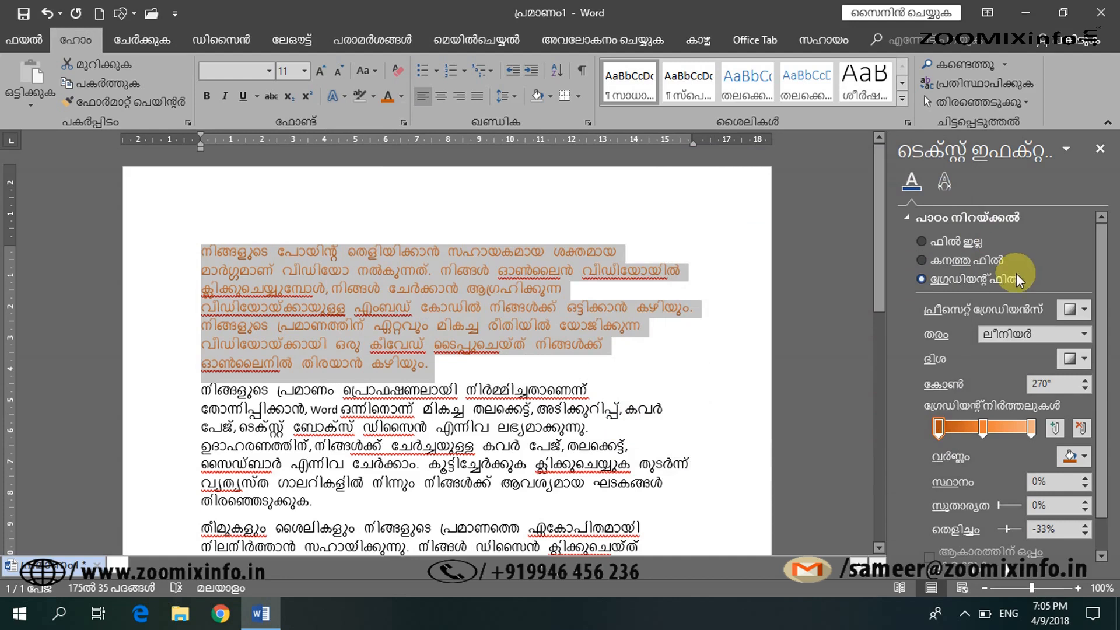
Apply the outer shadow preset that falls straight below the letters to the first paragraph, with a darker blue theme colour as shadow colour.
left_click(941, 185)
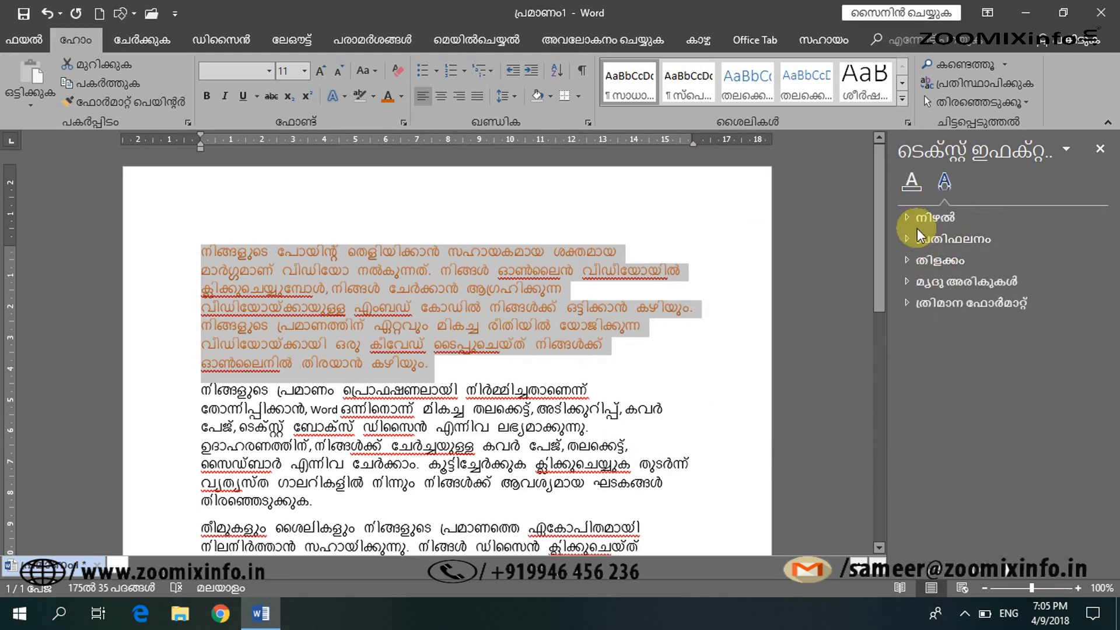
left_click(907, 219)
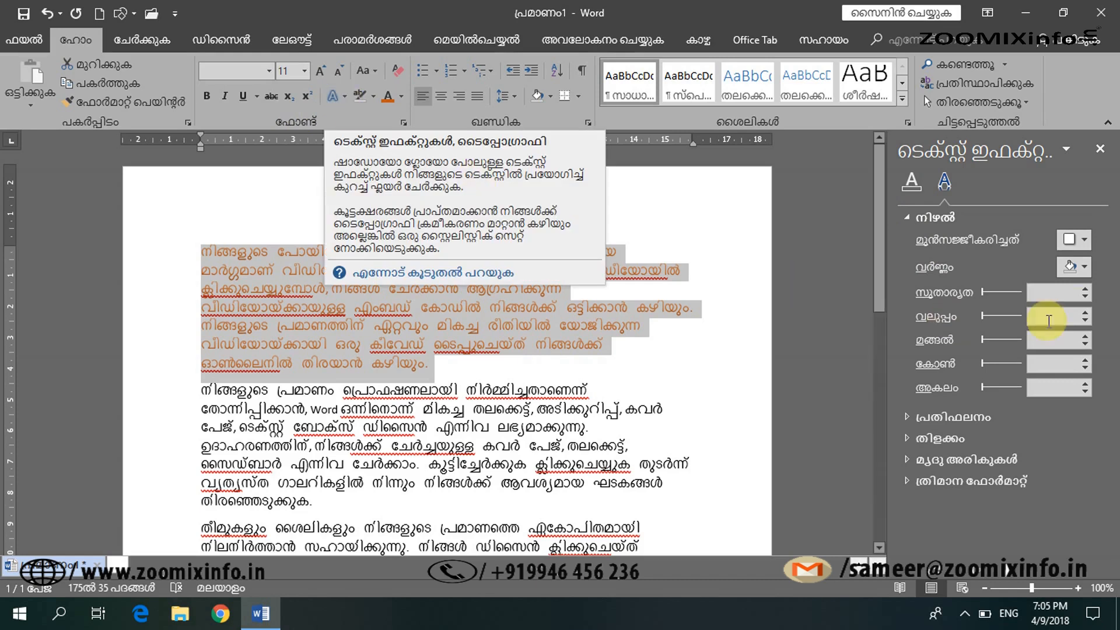
left_click(1079, 242)
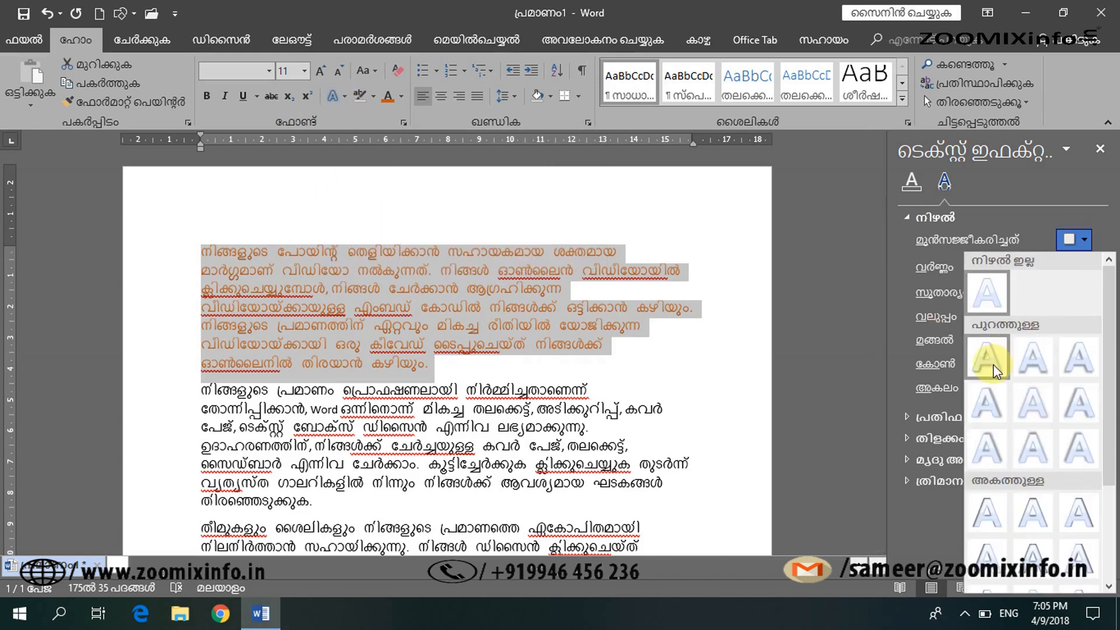
left_click(1032, 360)
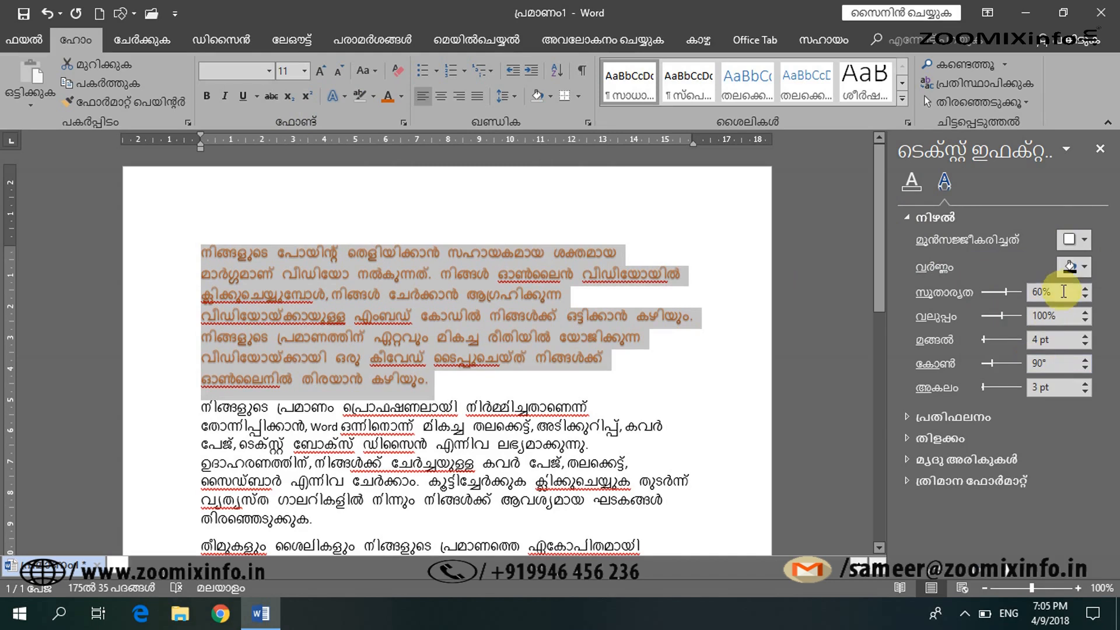
left_click(1076, 267)
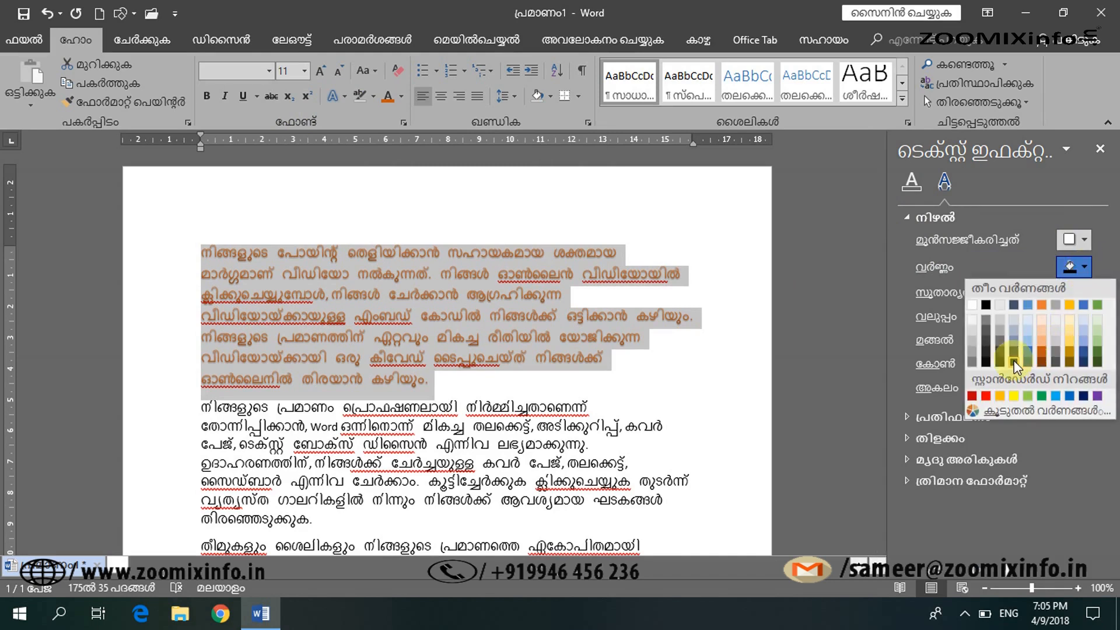
left_click(1028, 353)
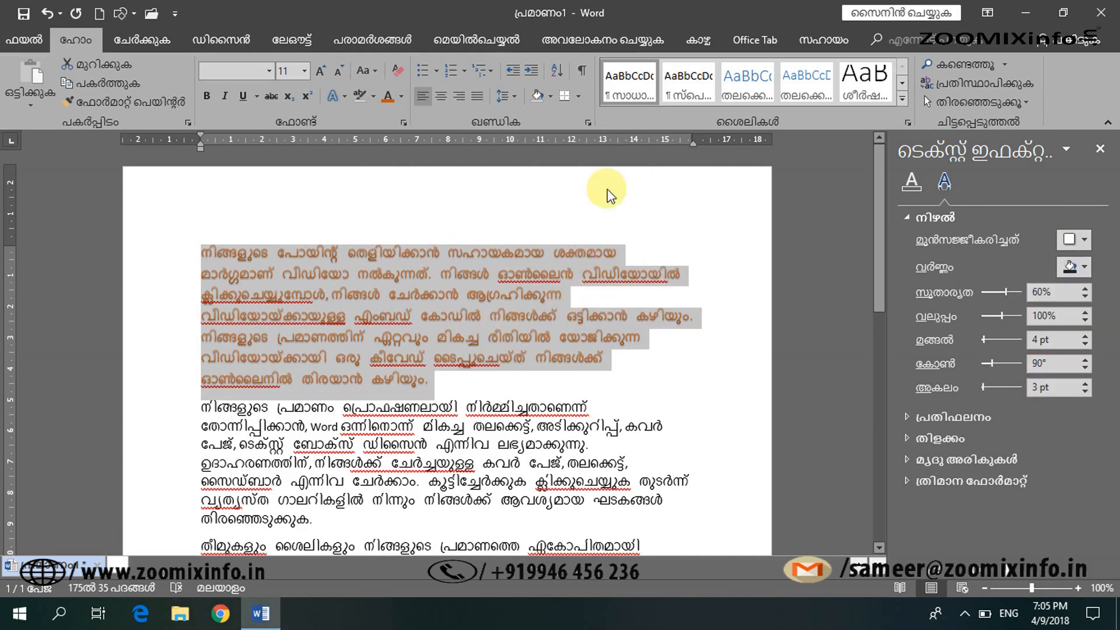
left_click(1096, 150)
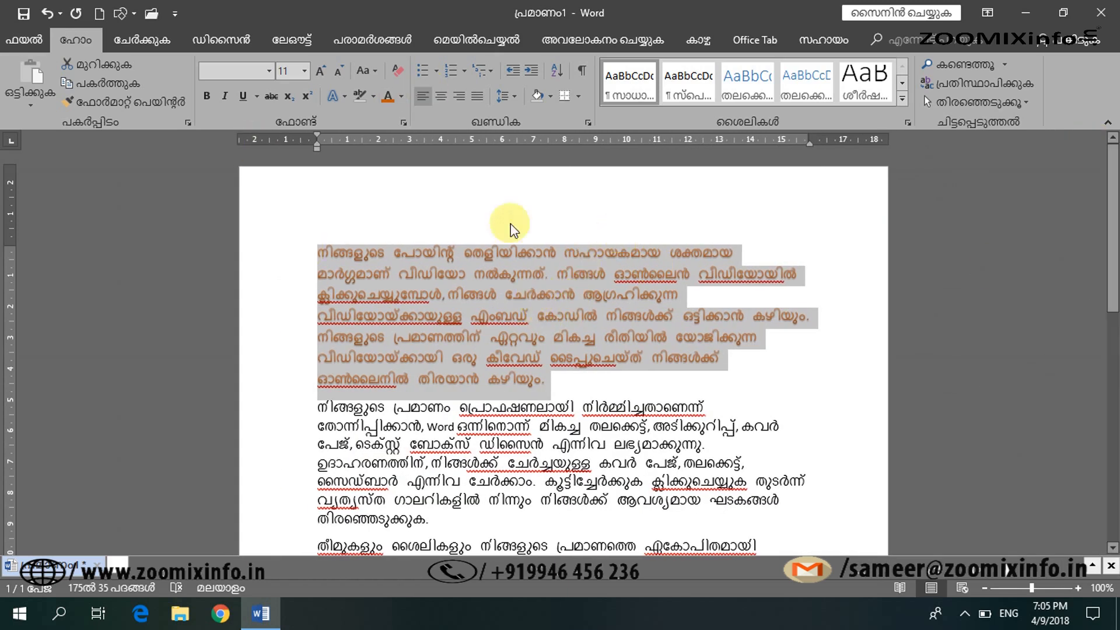
Look over the font colours without applying any, and clear all formatting from the first paragraph.
left_click(401, 96)
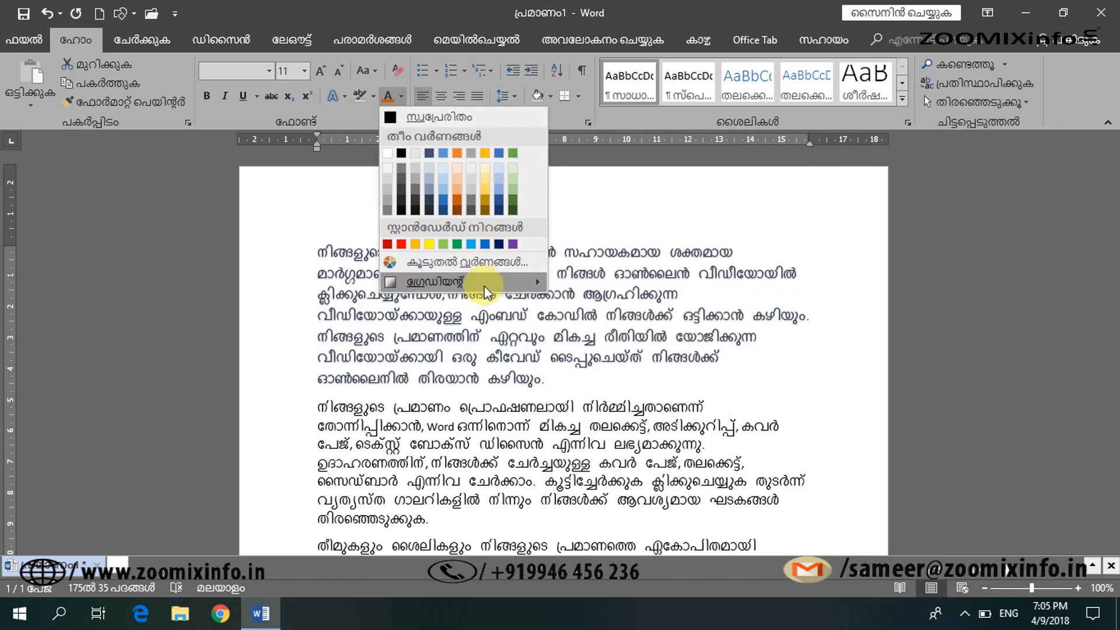
mouse_move(483, 290)
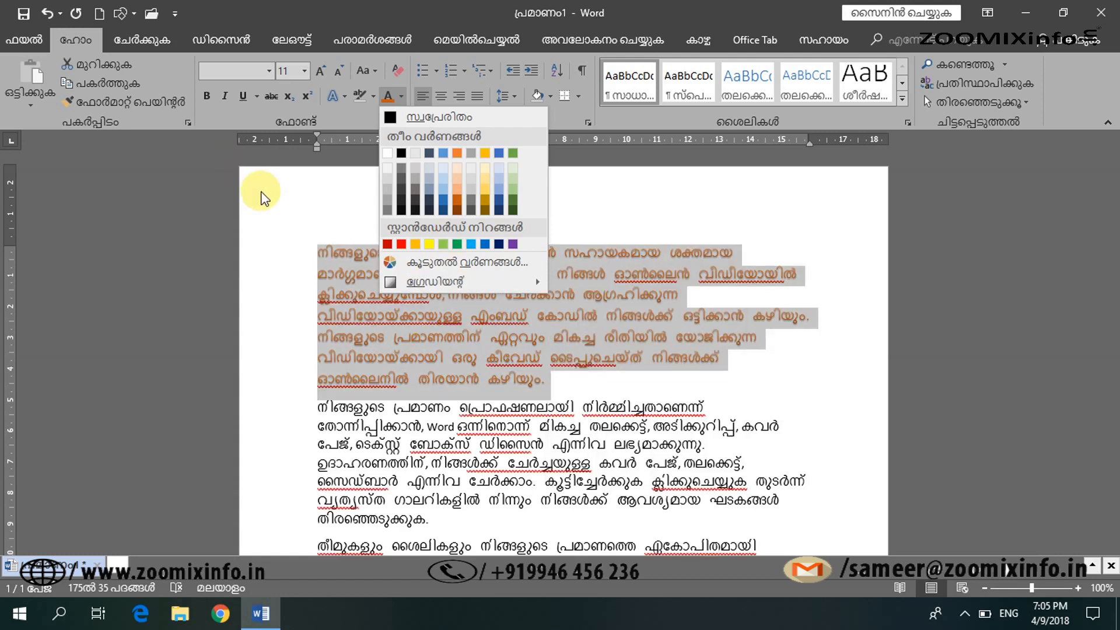
left_click(566, 403)
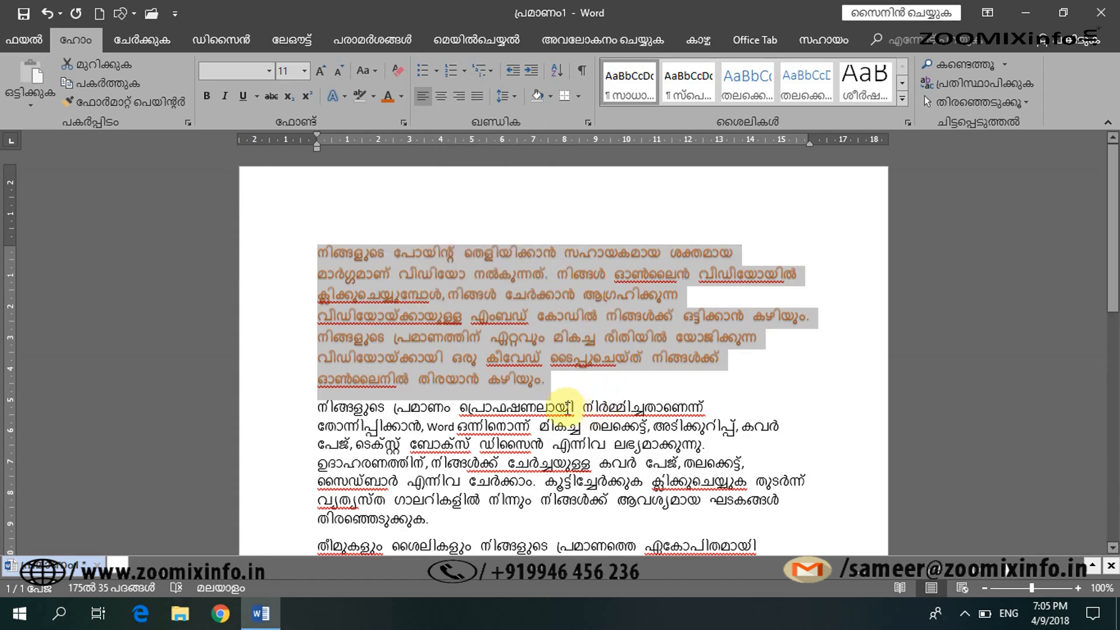
left_click_drag(554, 382, 295, 249)
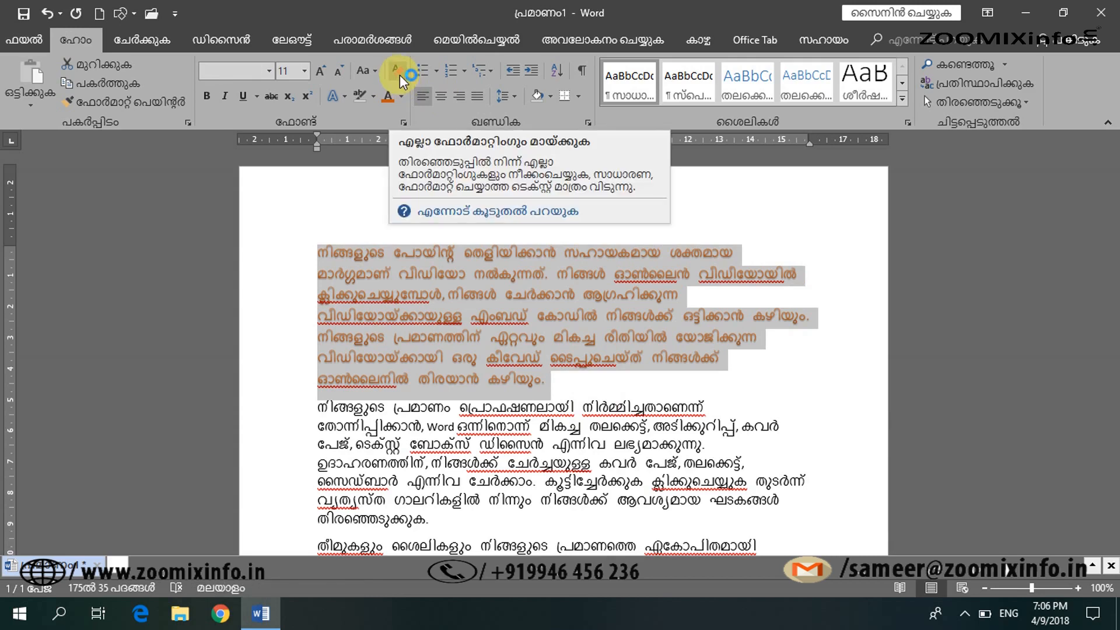
left_click(400, 76)
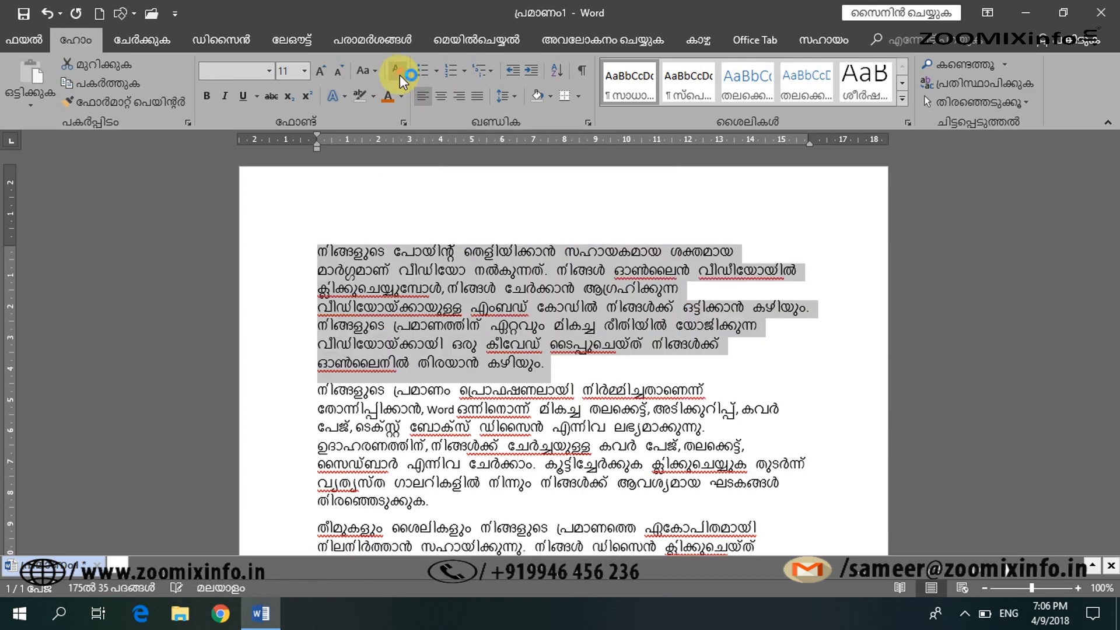